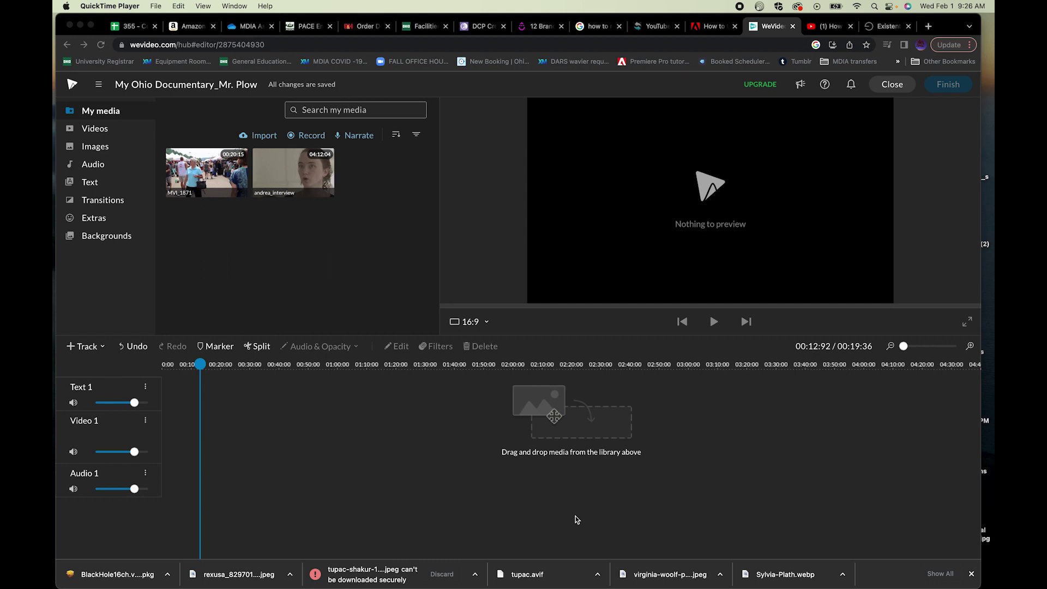
- Return to the WeVideo home dashboard and start a new video in the full-featured editor
left_click(73, 89)
left_click(73, 88)
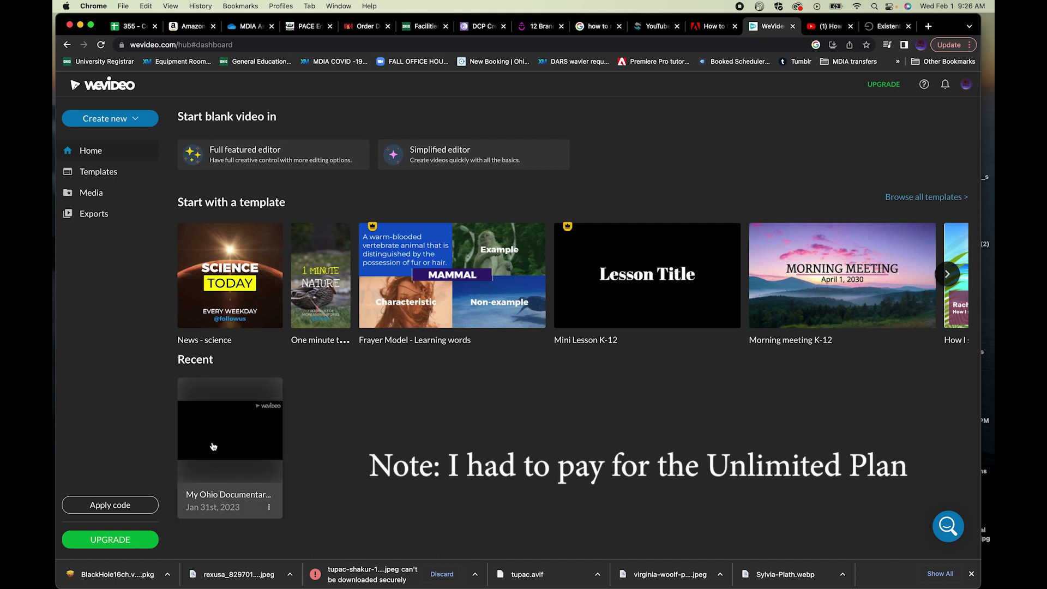
left_click(139, 121)
mouse_move(107, 142)
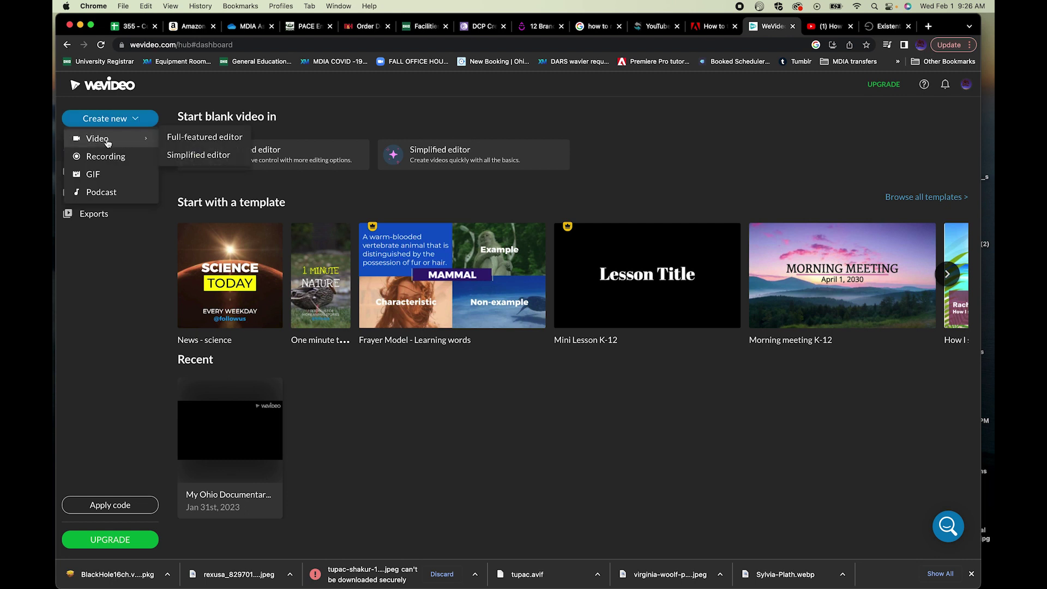
left_click(202, 142)
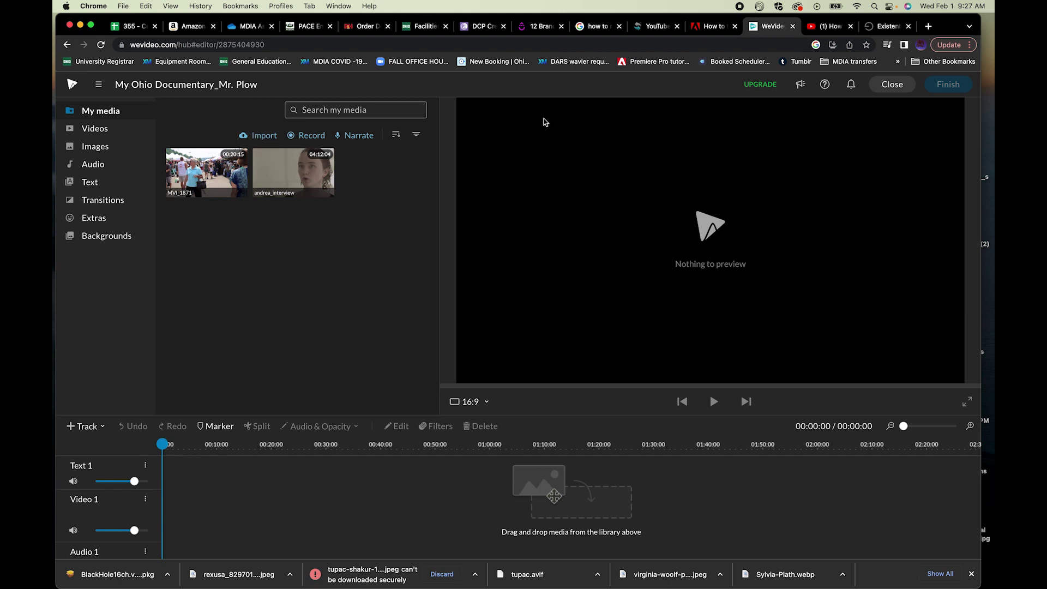
- Preview the interview clip from the media library by playing and pausing it
left_click(291, 174)
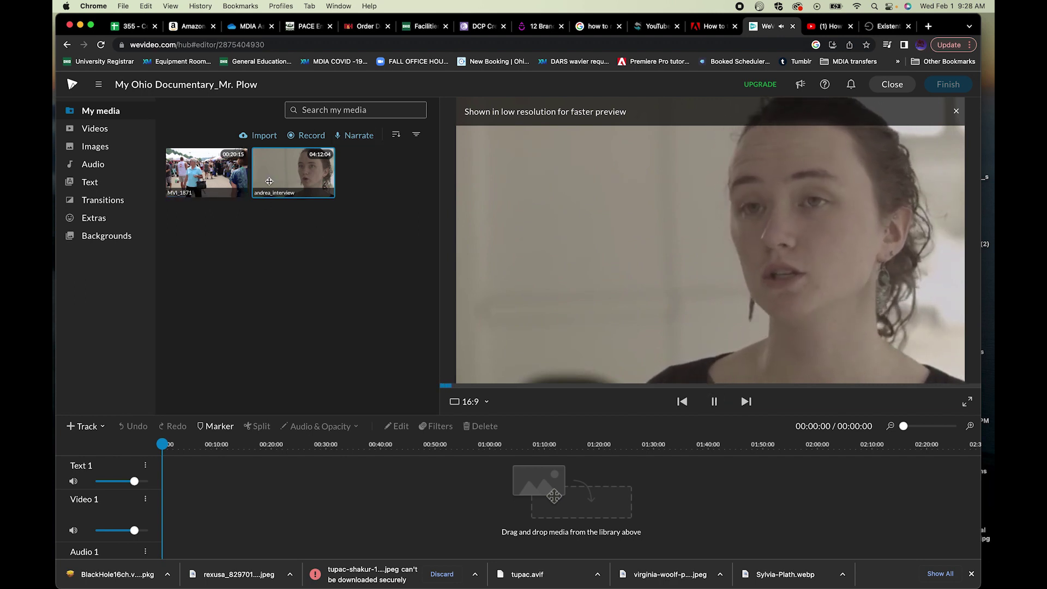
left_click(715, 404)
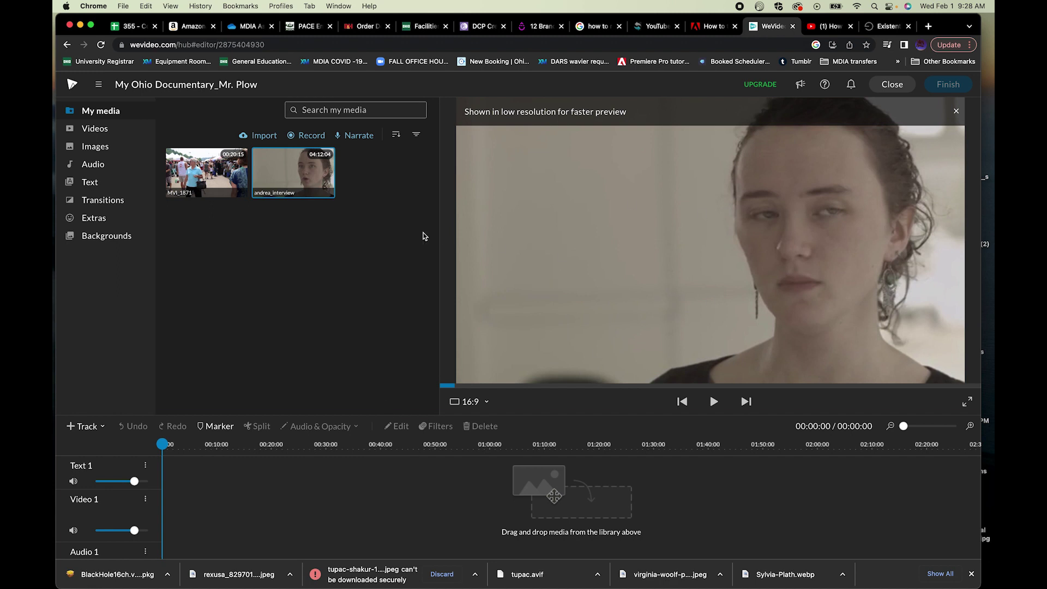
left_click(714, 402)
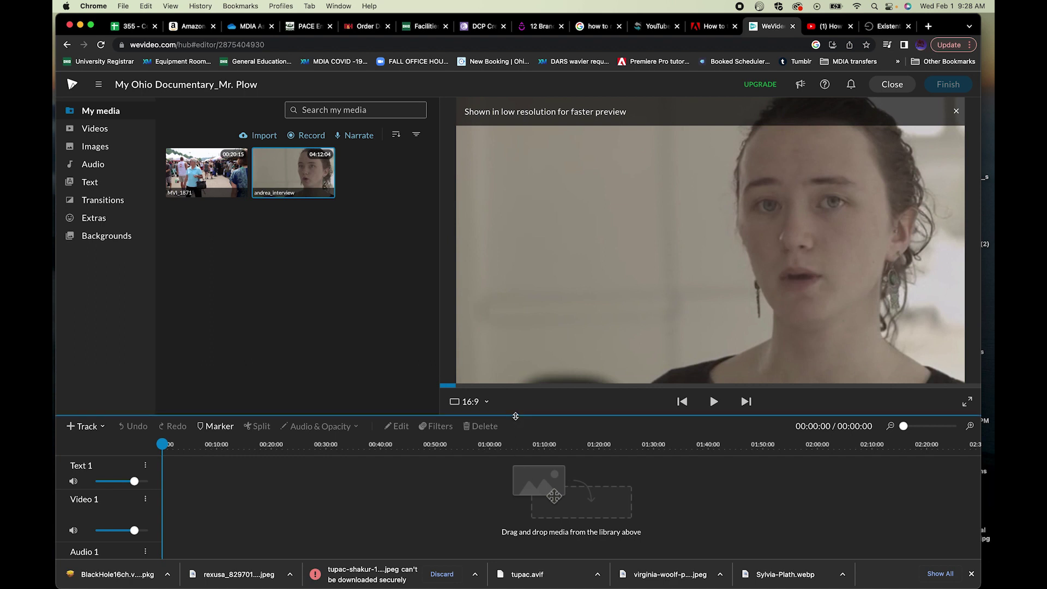
- Enlarge the timeline area, and open the project title for editing without changing it
left_click_drag(515, 416, 515, 315)
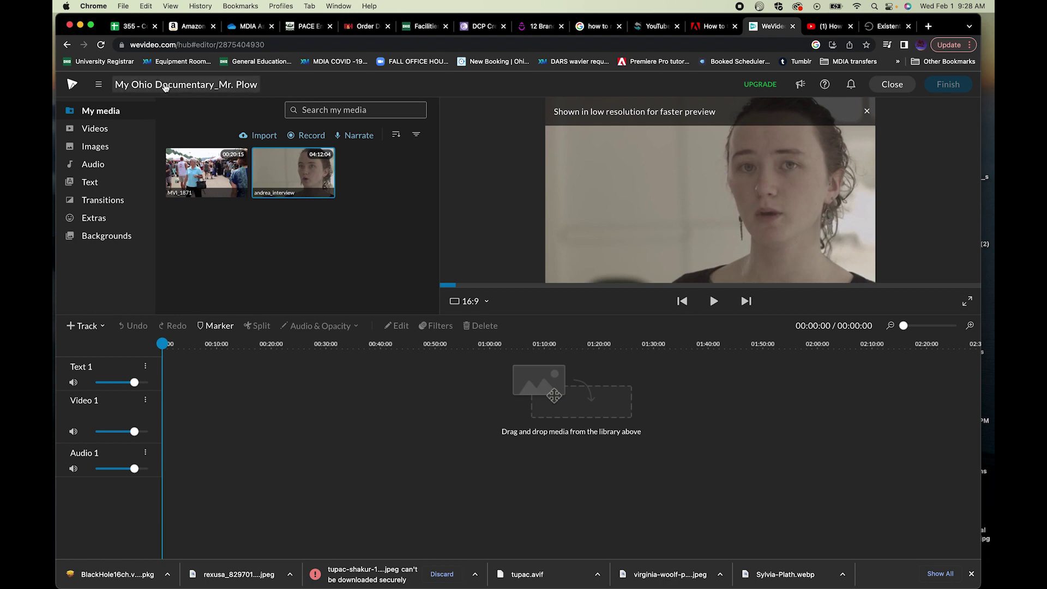
left_click(190, 86)
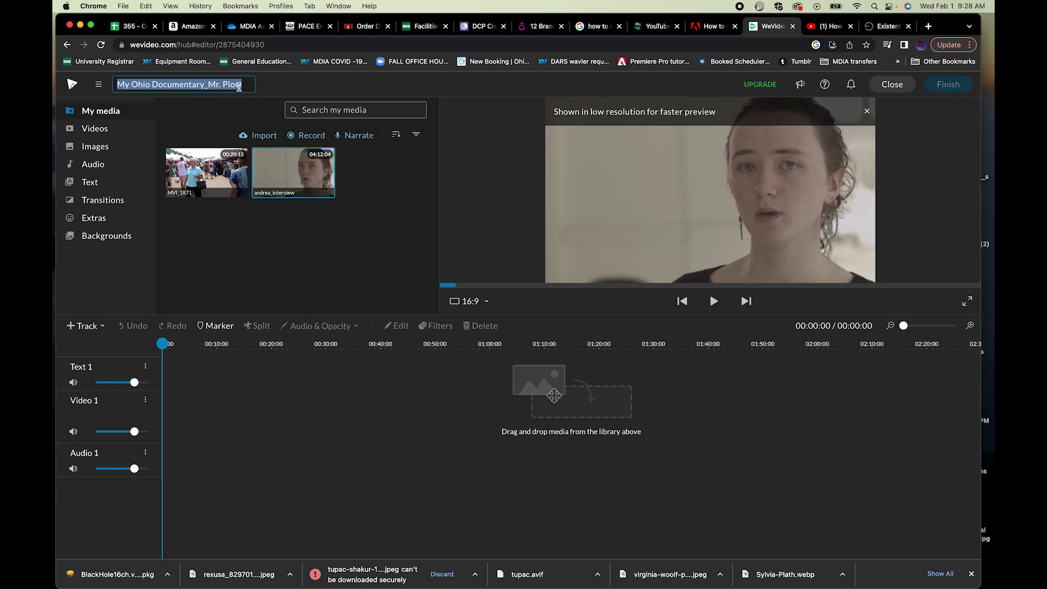
left_click(229, 118)
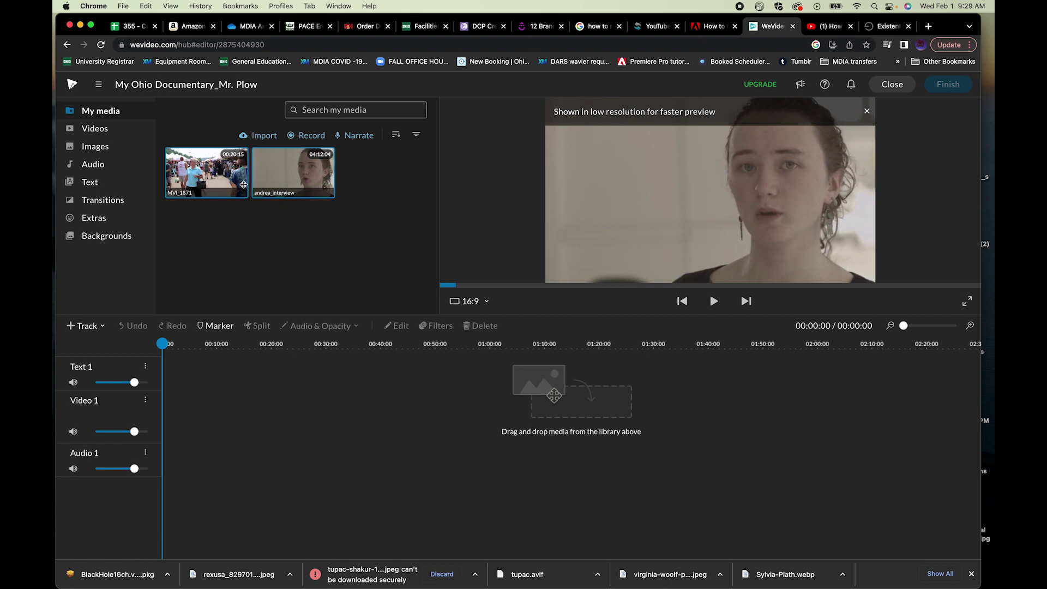
left_click(268, 140)
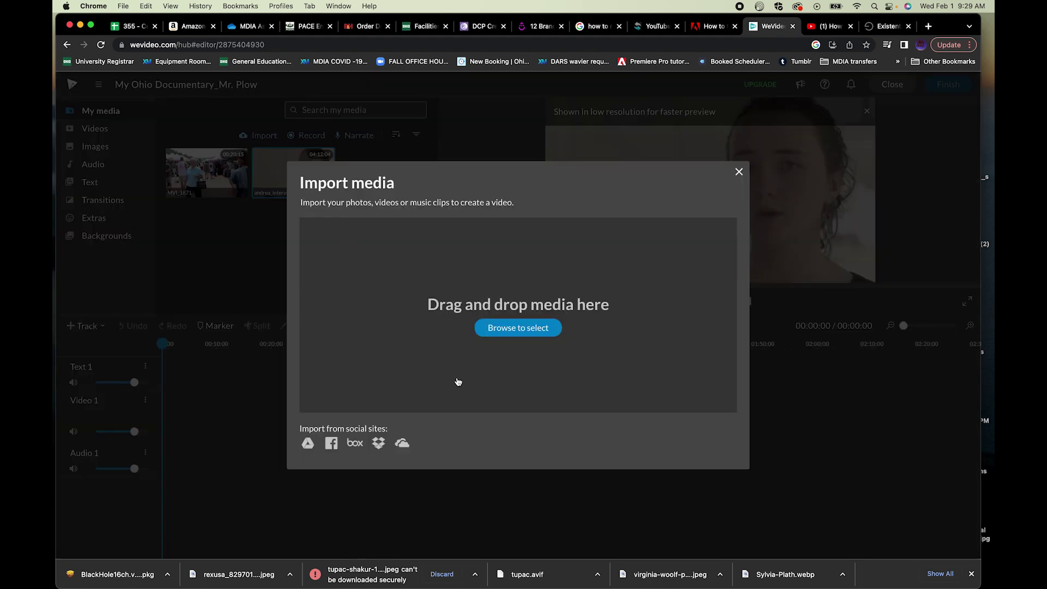
left_click(513, 331)
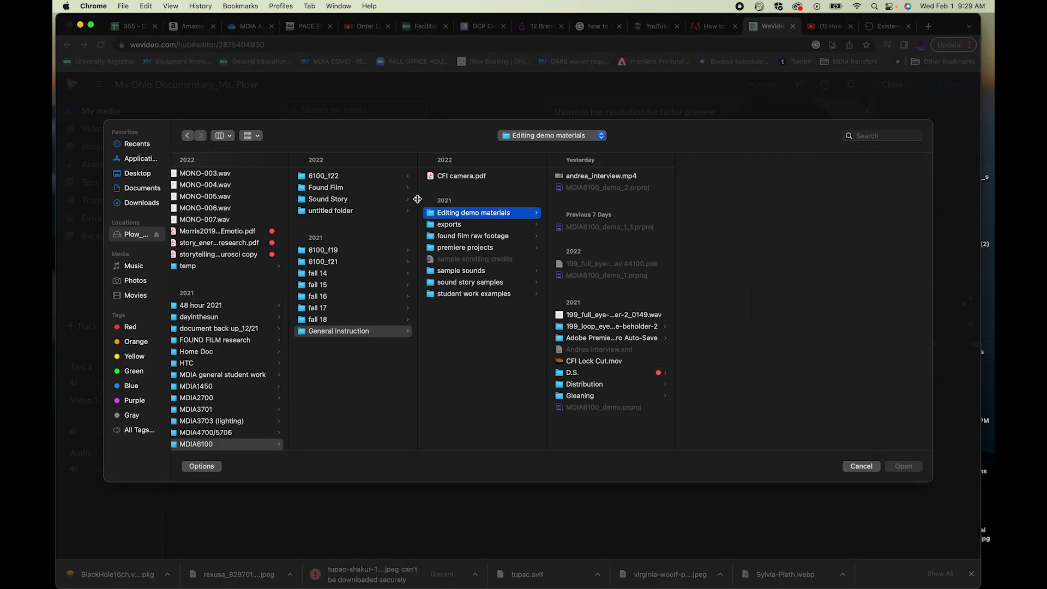
left_click(129, 231)
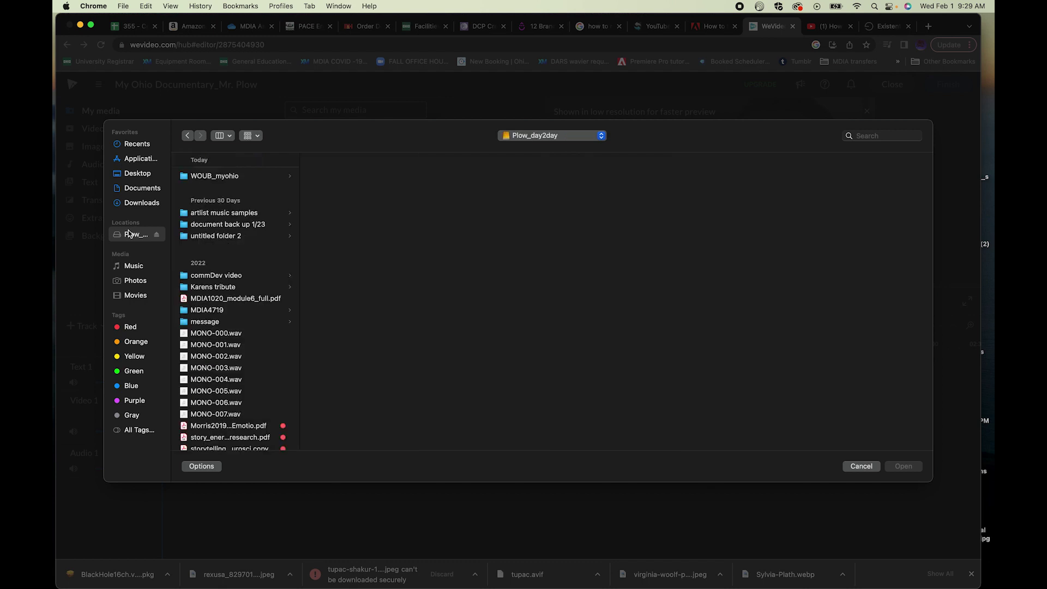
scroll(247, 375, "down", 5)
scroll(246, 378, "down", 5)
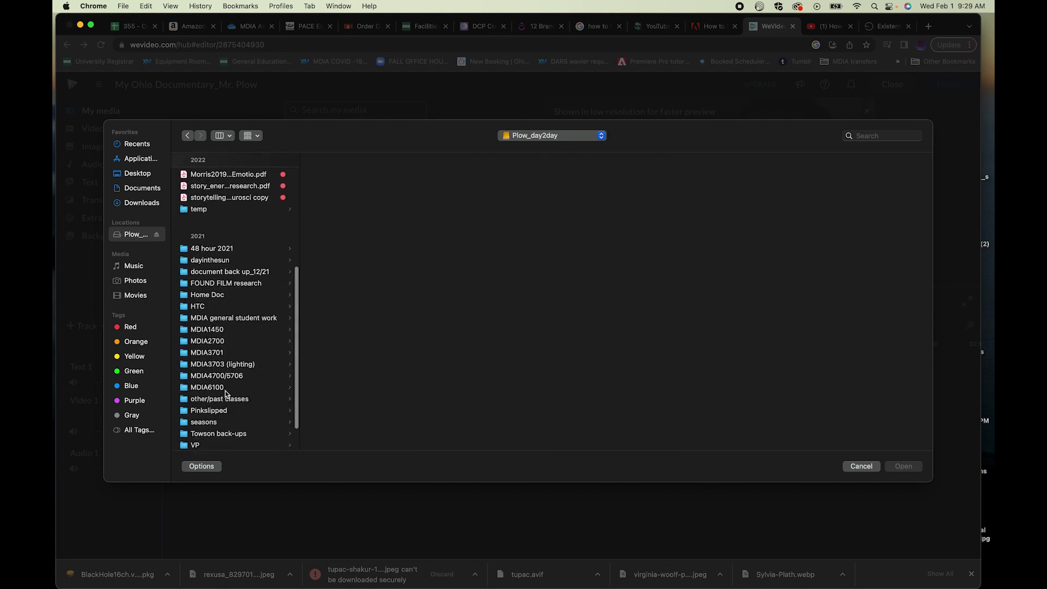
left_click(229, 388)
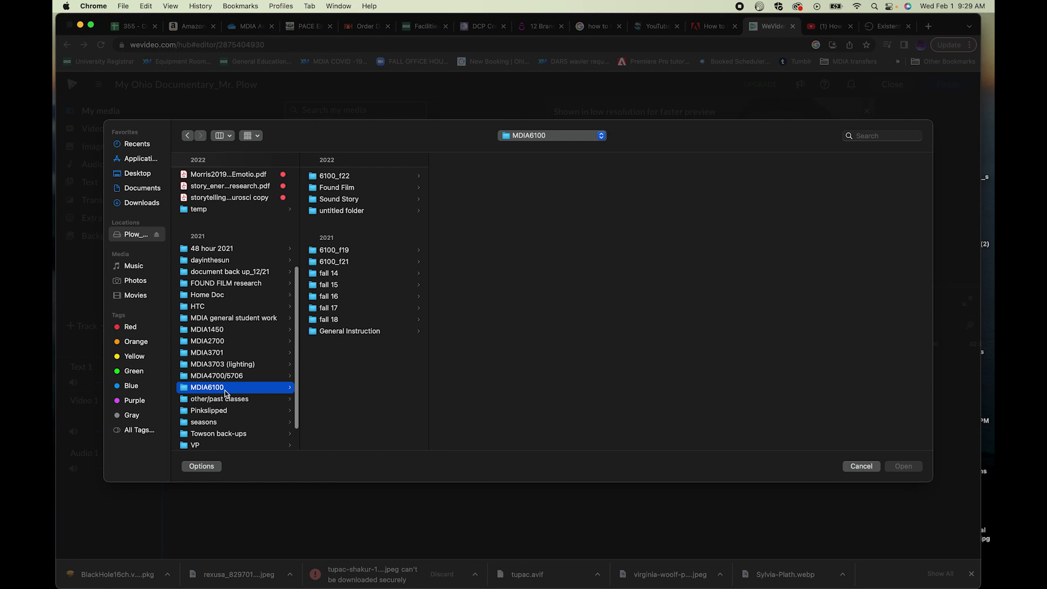
left_click(343, 332)
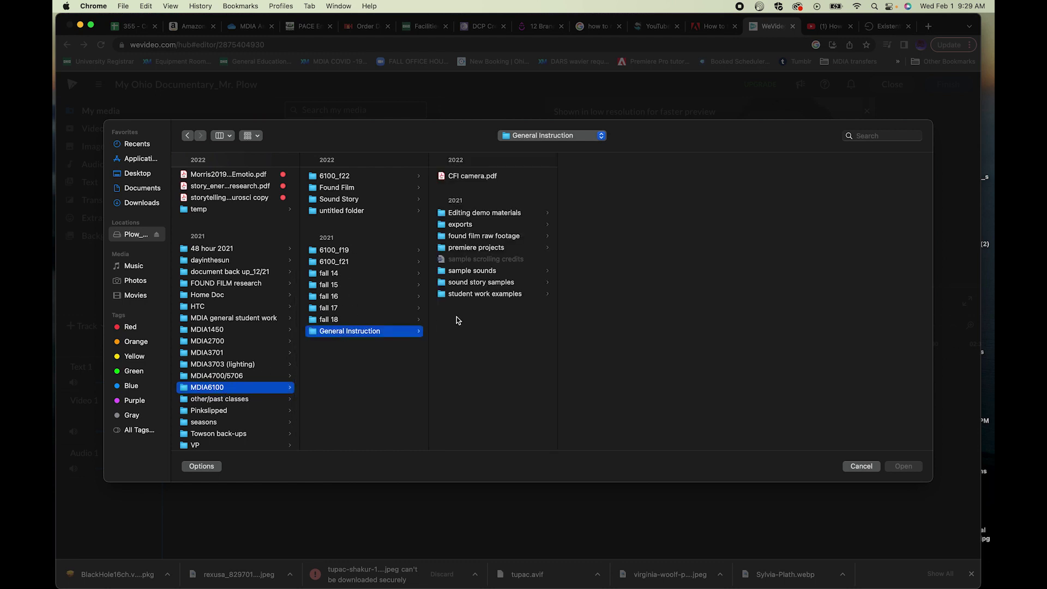
left_click(478, 214)
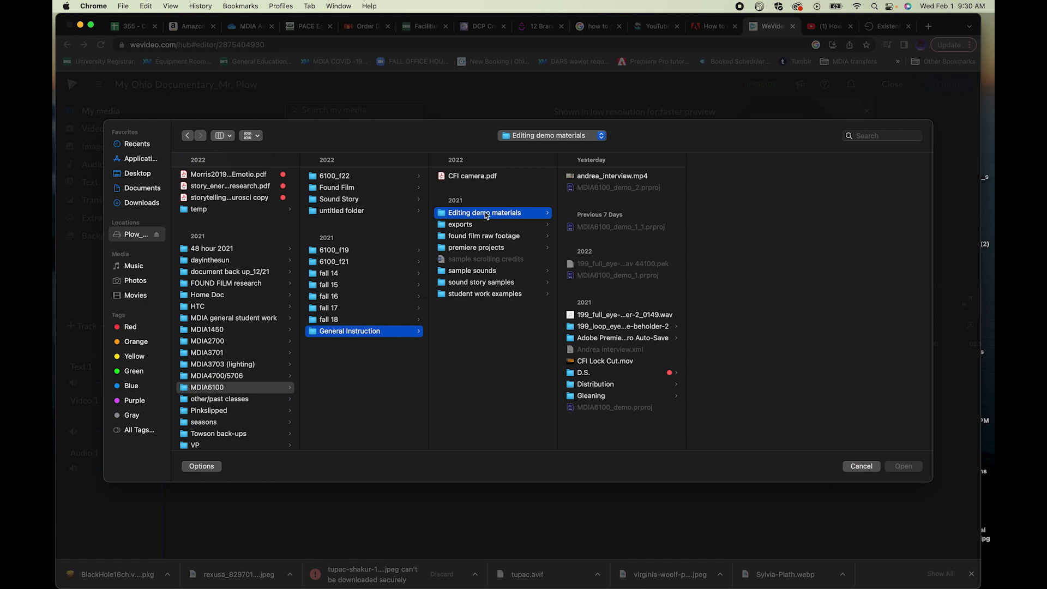
left_click(610, 177)
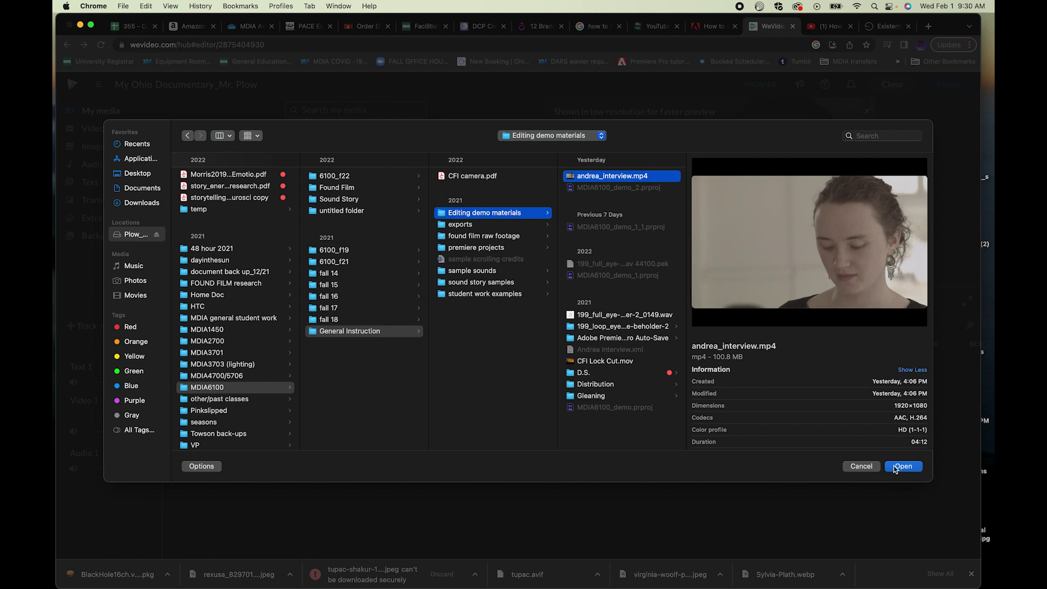
left_click(860, 467)
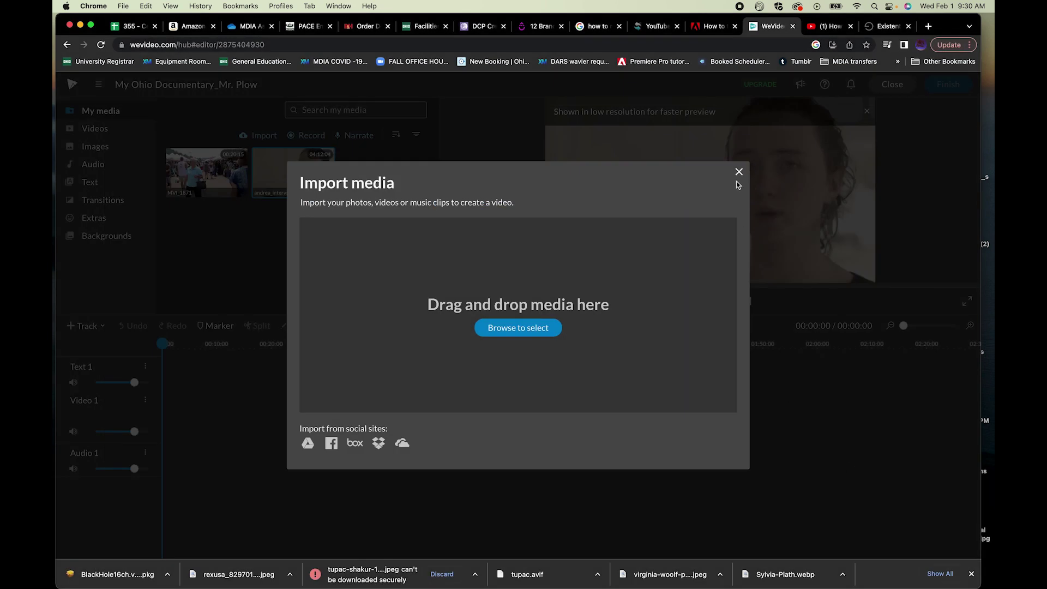
left_click(739, 172)
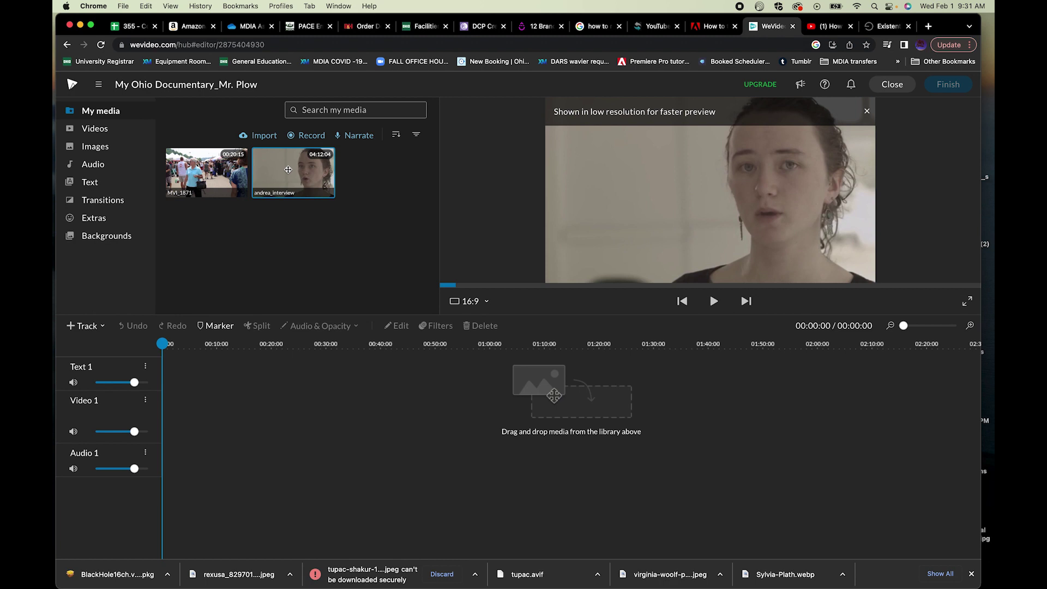
- Place the interview clip at the start of the Video 1 track and show its audio level
left_click_drag(287, 169, 166, 422)
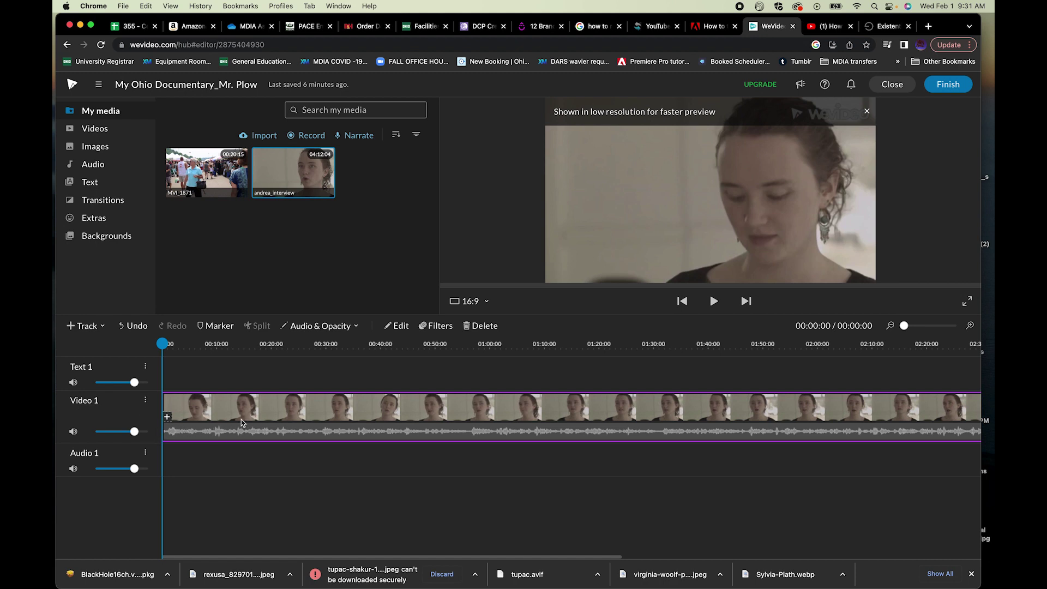
left_click(357, 326)
left_click(353, 346)
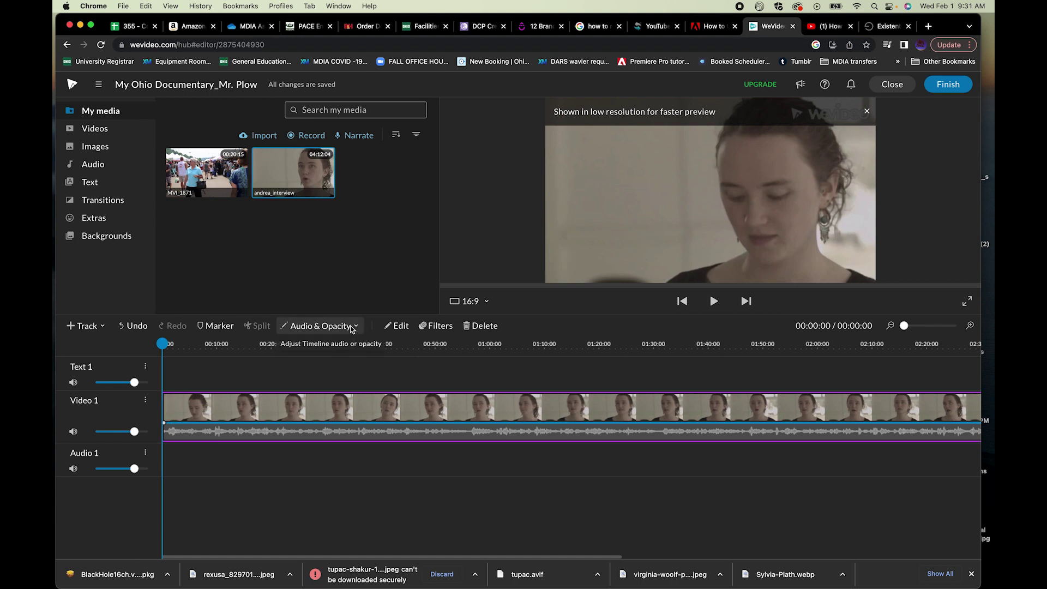
left_click(357, 326)
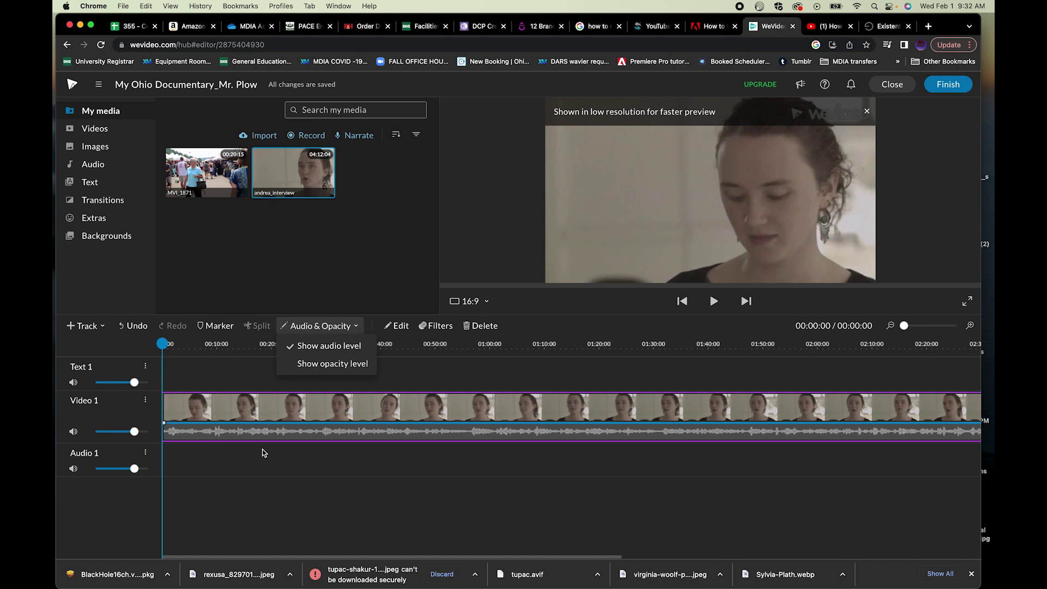
left_click(224, 368)
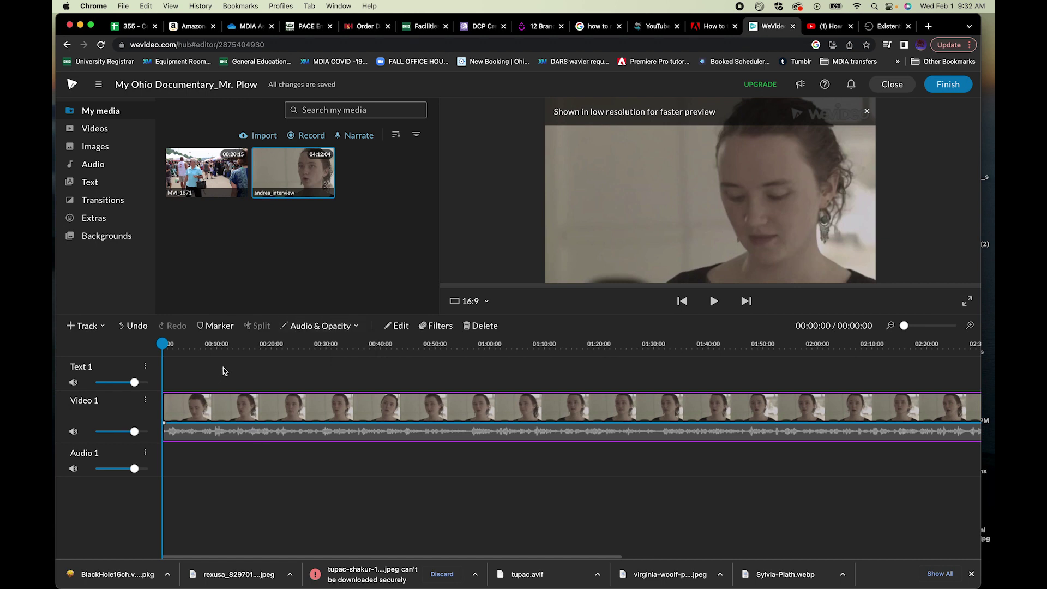
- Play the first few seconds of the timeline and review the audio and opacity display options
key("space")
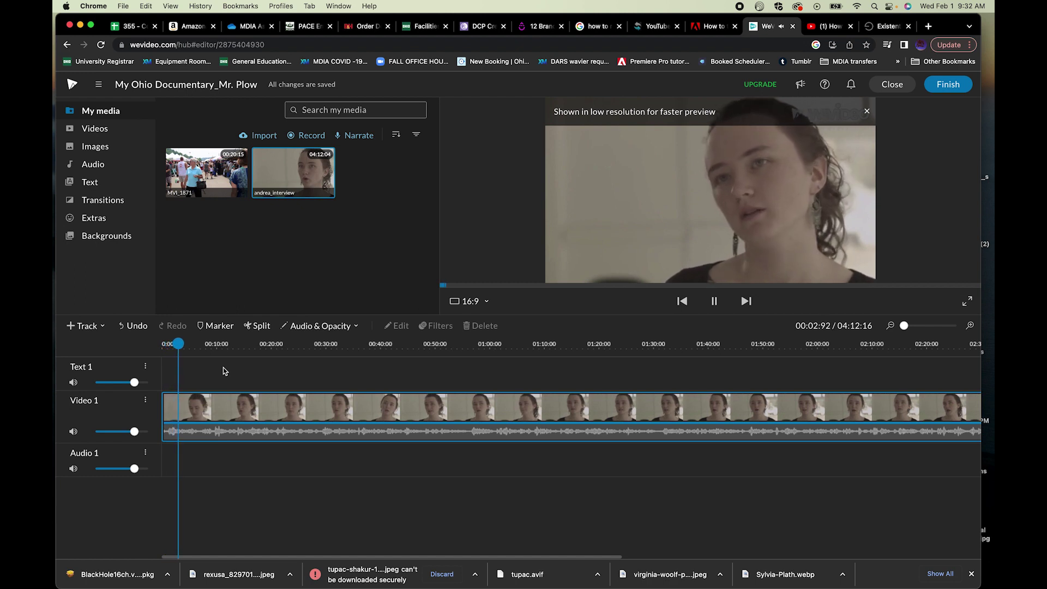
key("space")
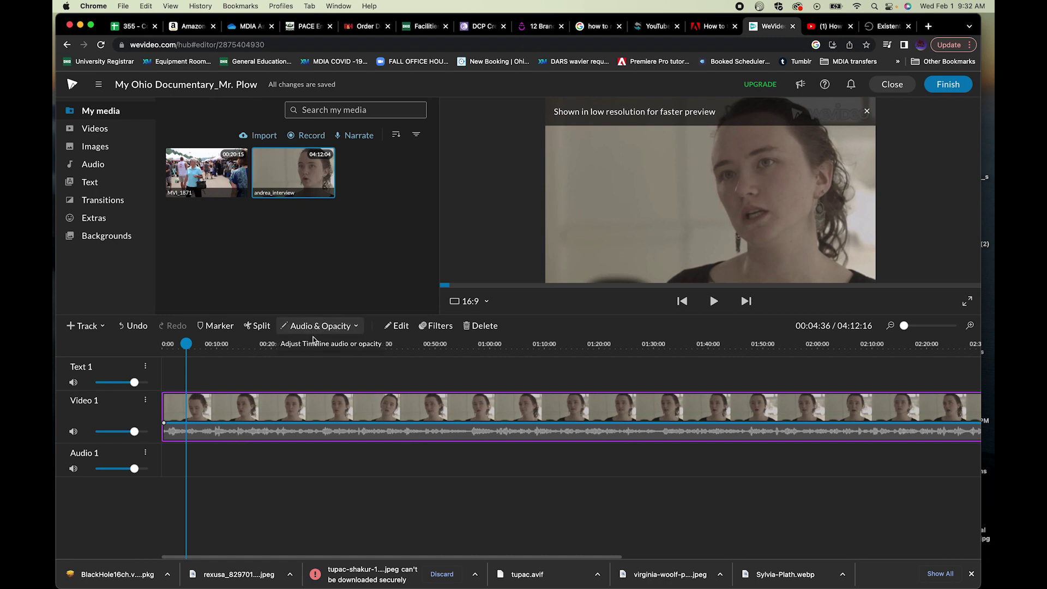
left_click(357, 326)
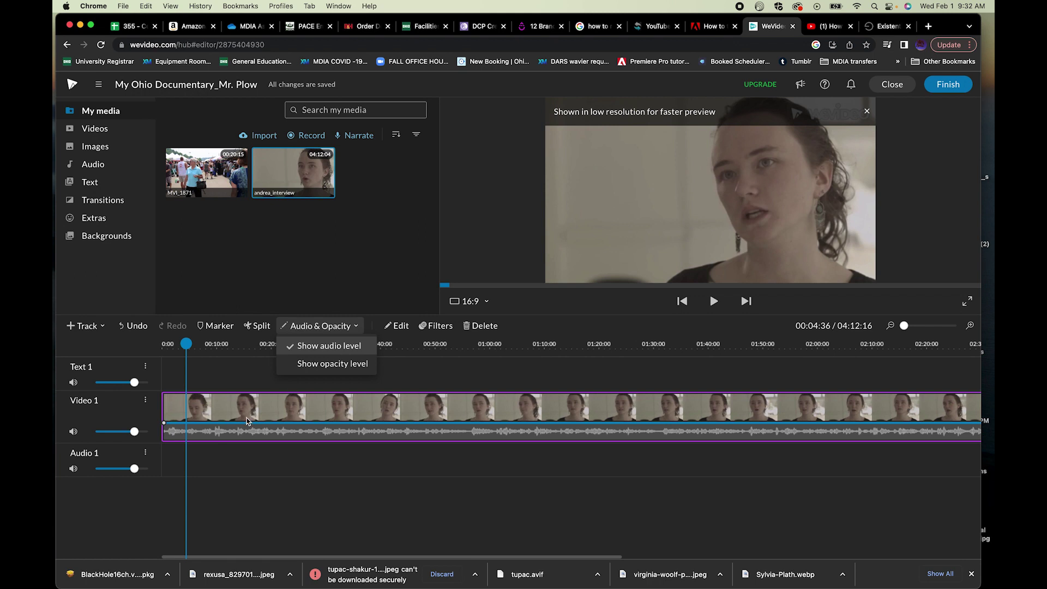
left_click(241, 456)
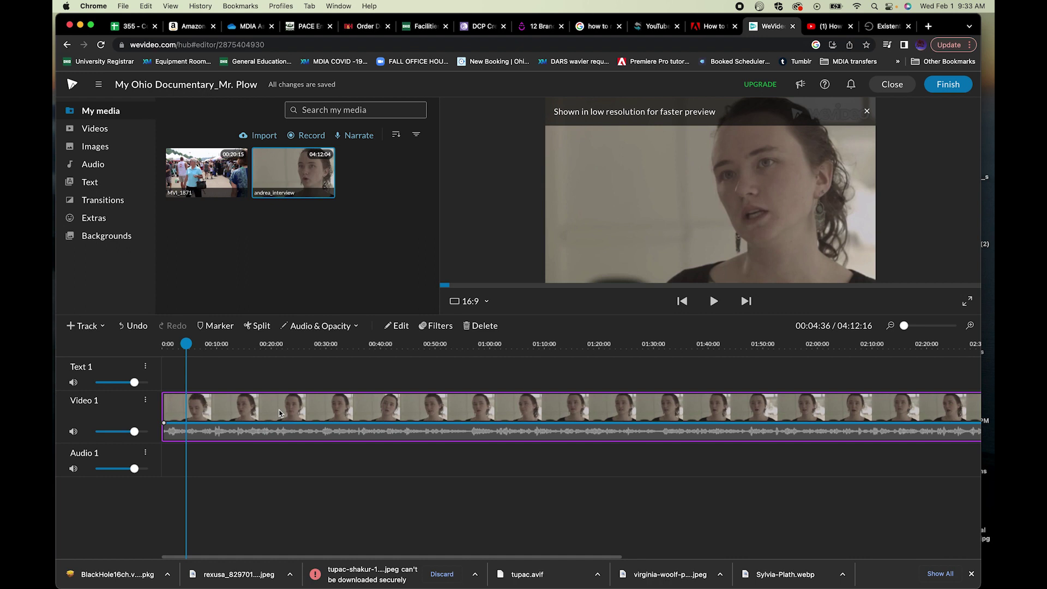
- Play a short passage of the interview clip, and scrub the playhead to about 02:08:80 and back to the start
mouse_move(905, 327)
mouse_move(905, 327)
left_mouse_down()
mouse_move(919, 325)
mouse_move(904, 325)
left_mouse_up()
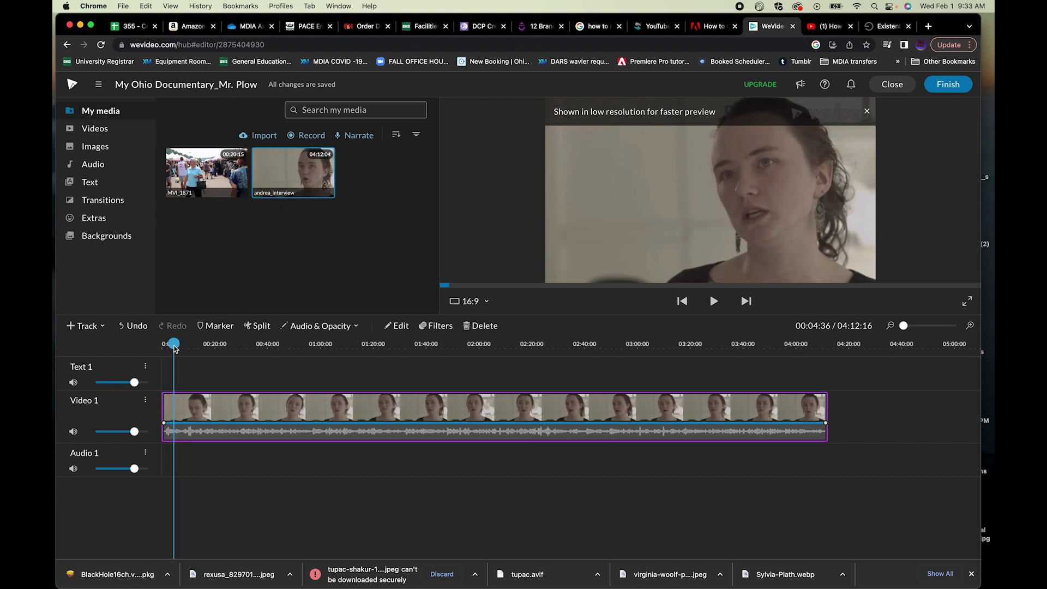
key("space")
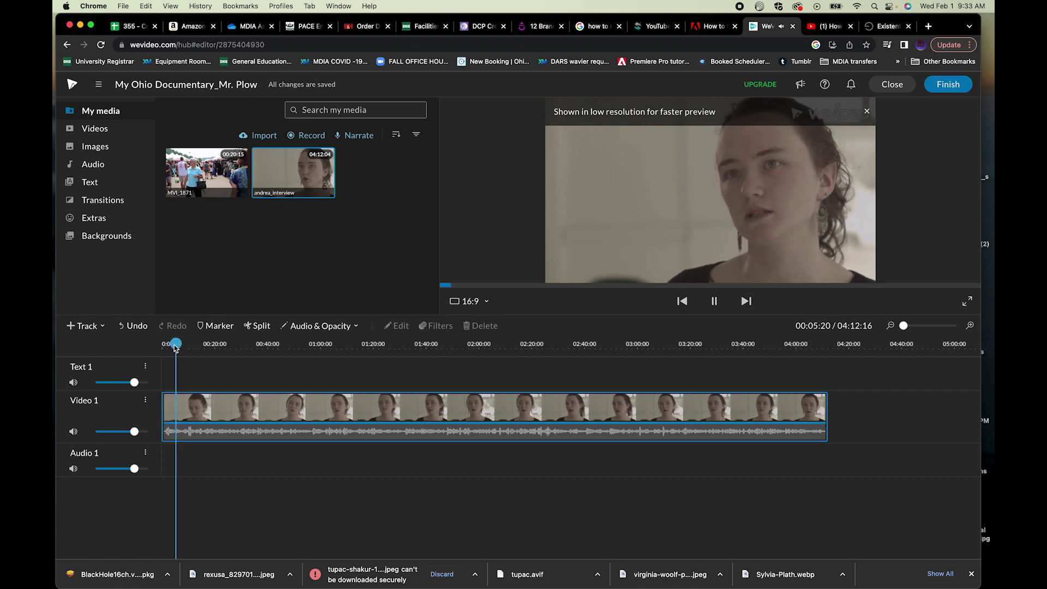
key("space")
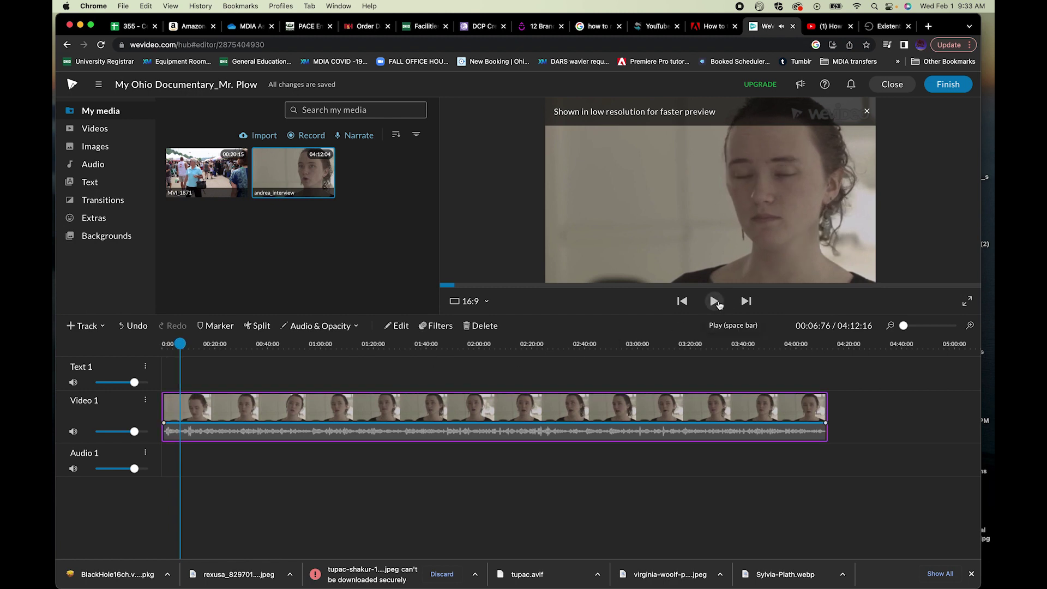
left_click(180, 343)
left_click_drag(180, 343, 502, 344)
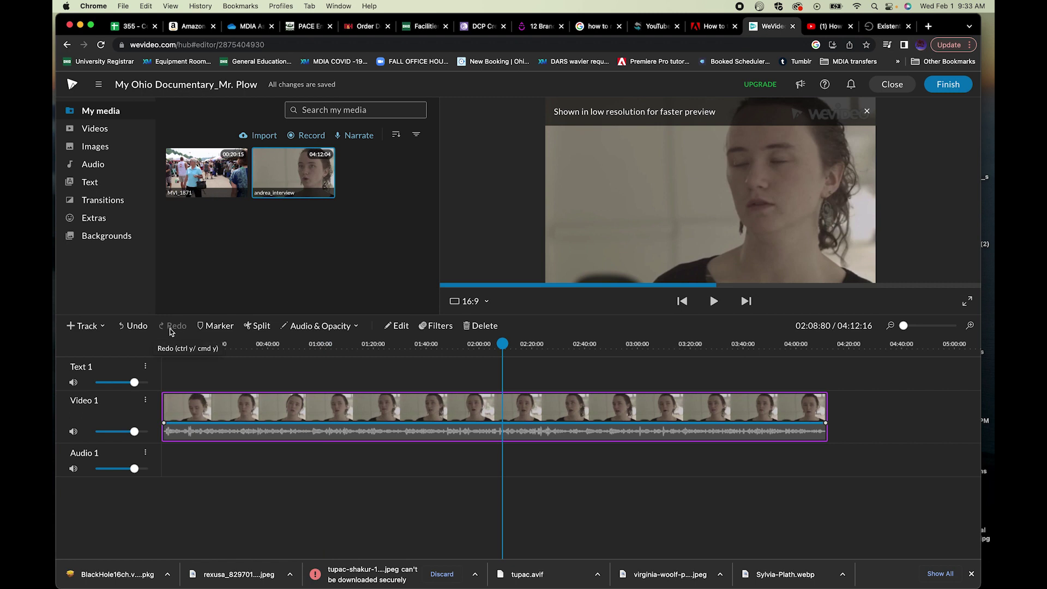
left_click(175, 343)
left_click_drag(173, 343, 159, 343)
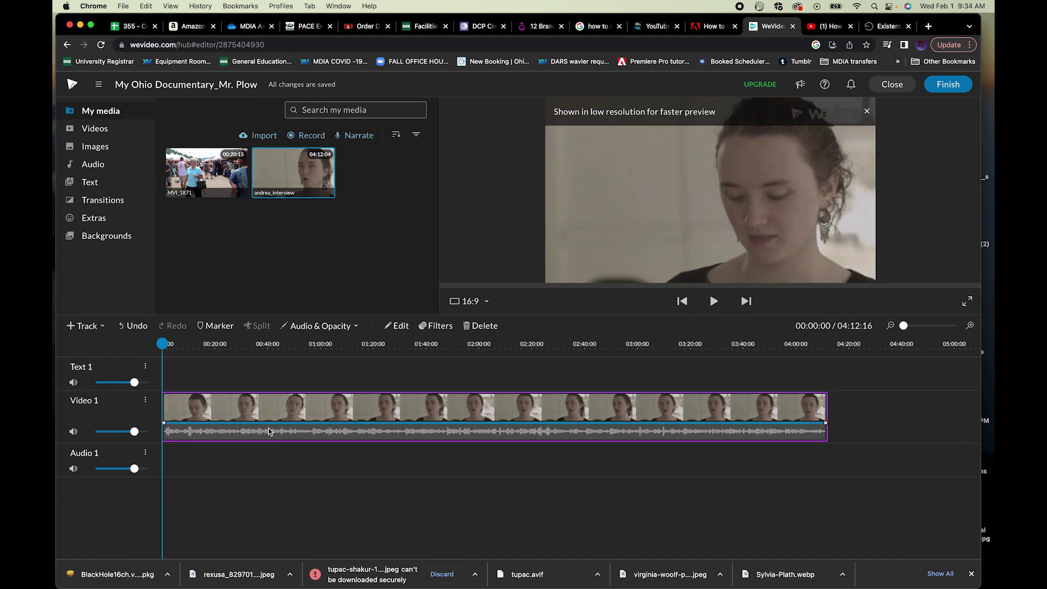
- Play the interview from the start to 00:27:92 and split the clip on Video 1 there
left_click(186, 368)
key("space")
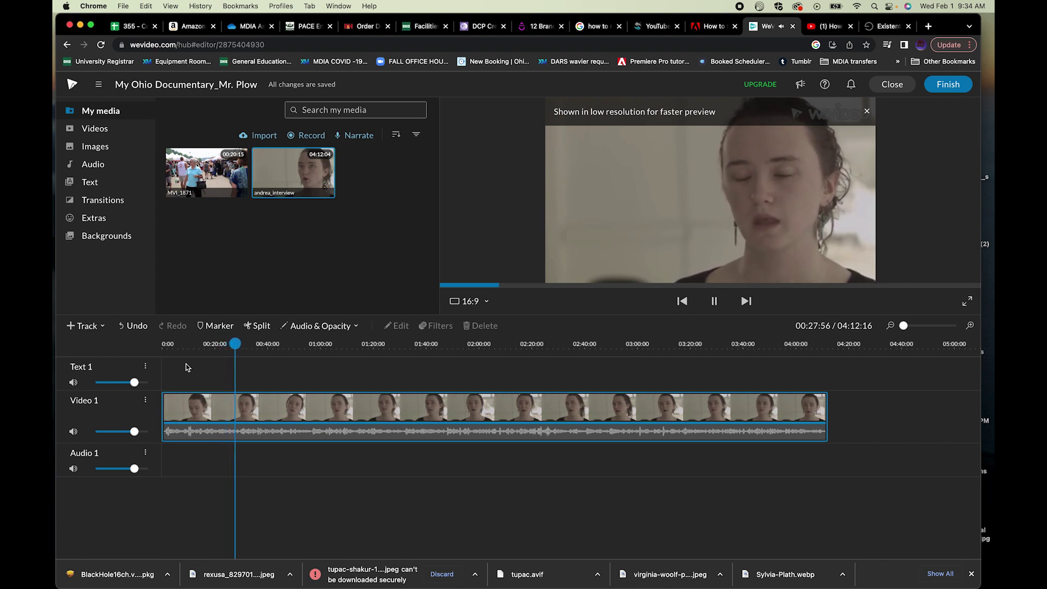
key("space")
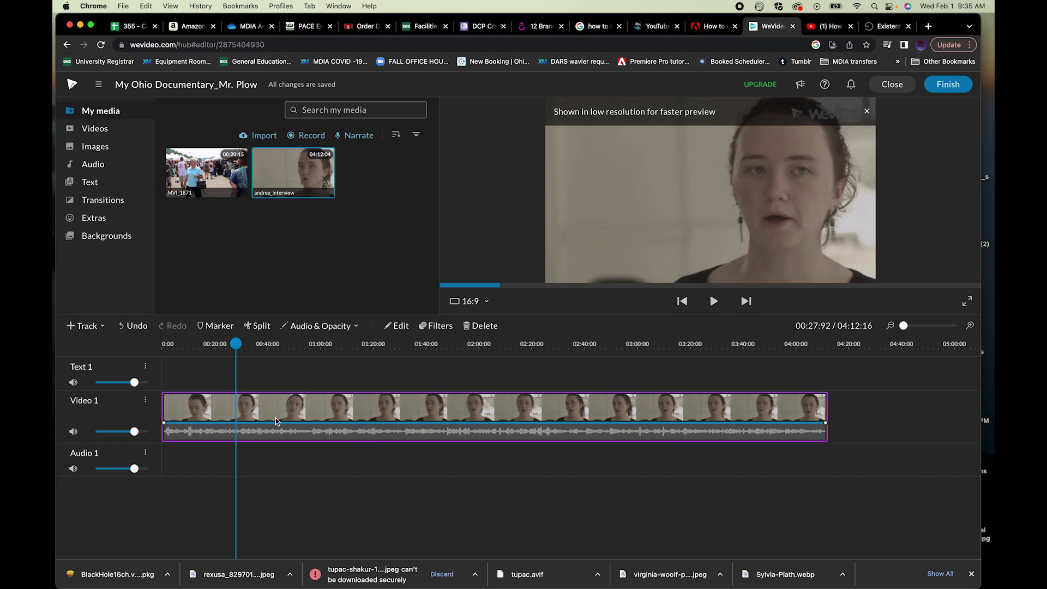
left_click(261, 327)
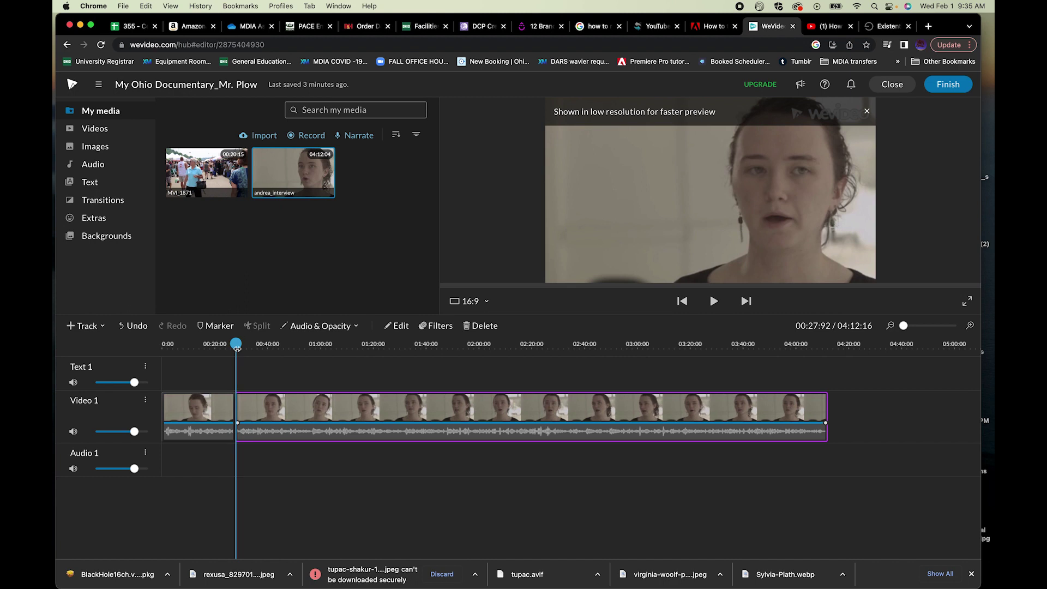
- Play the interview from 00:27:44 to 00:55:92 and split the clip on Video 1 there
left_click(201, 423)
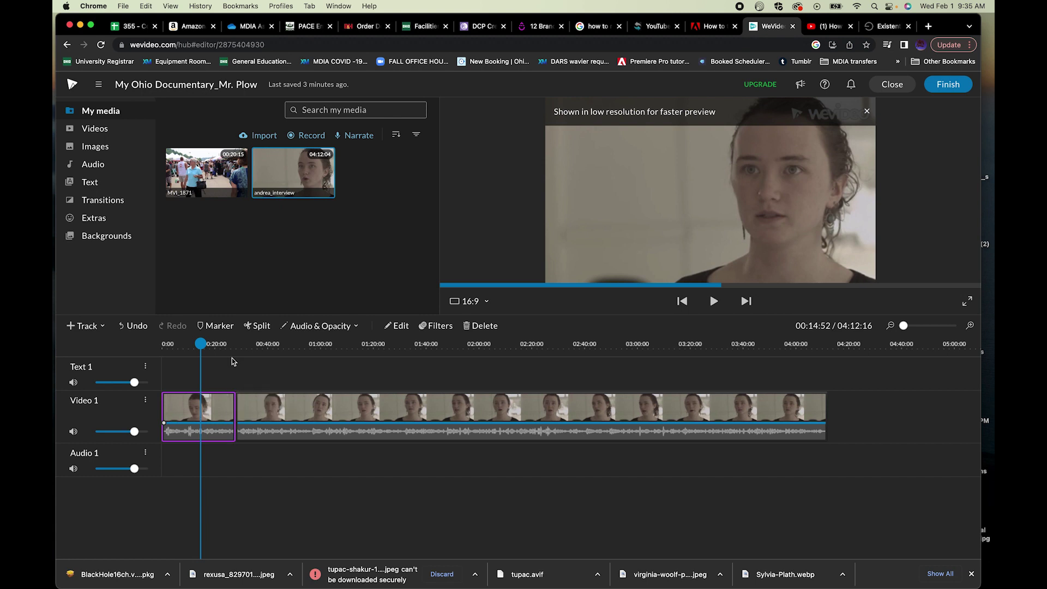
left_click_drag(201, 343, 234, 344)
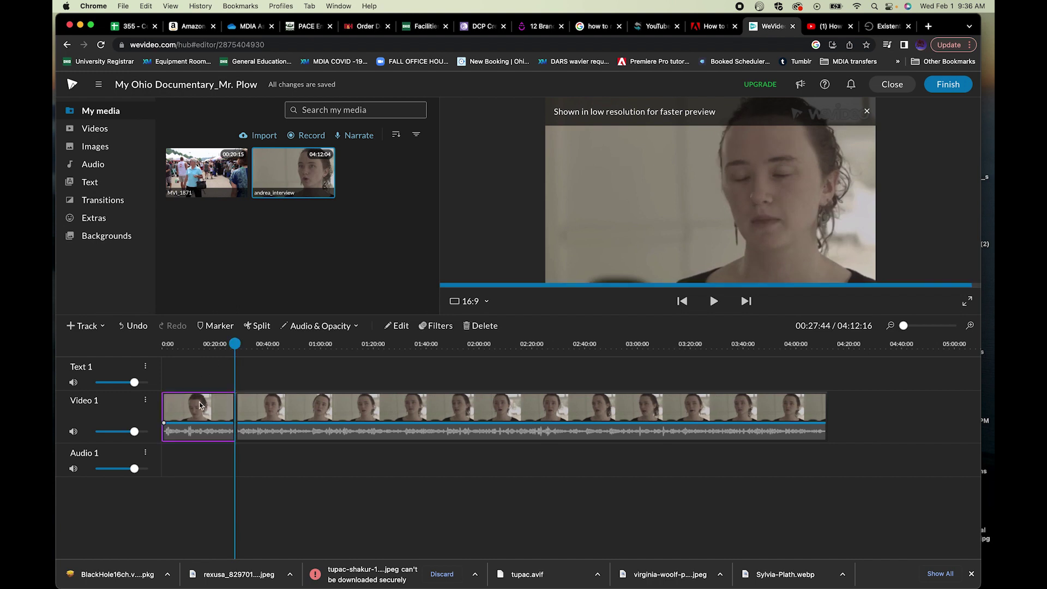
key("space")
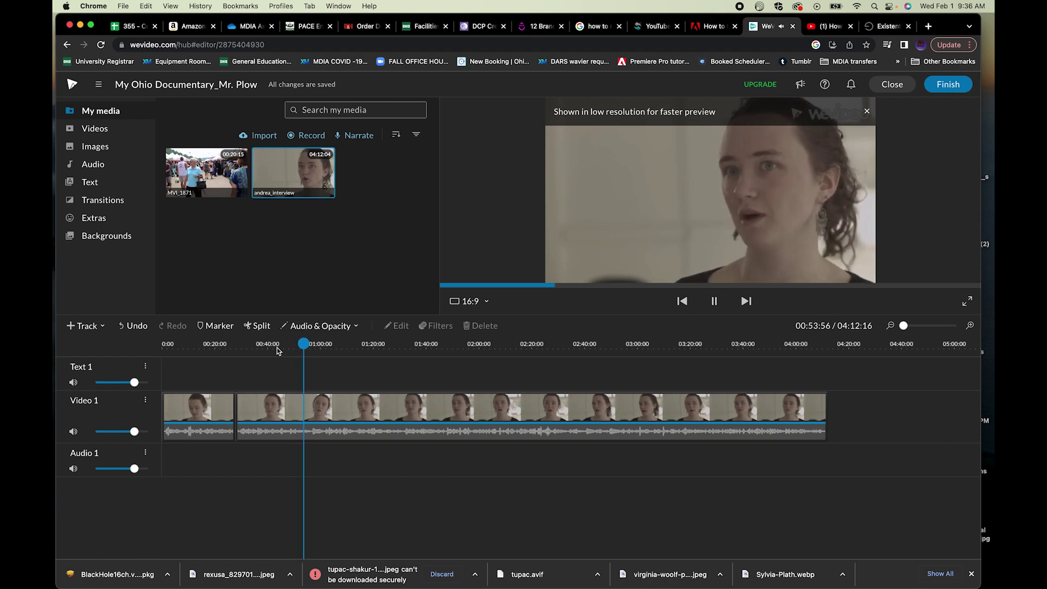
key("space")
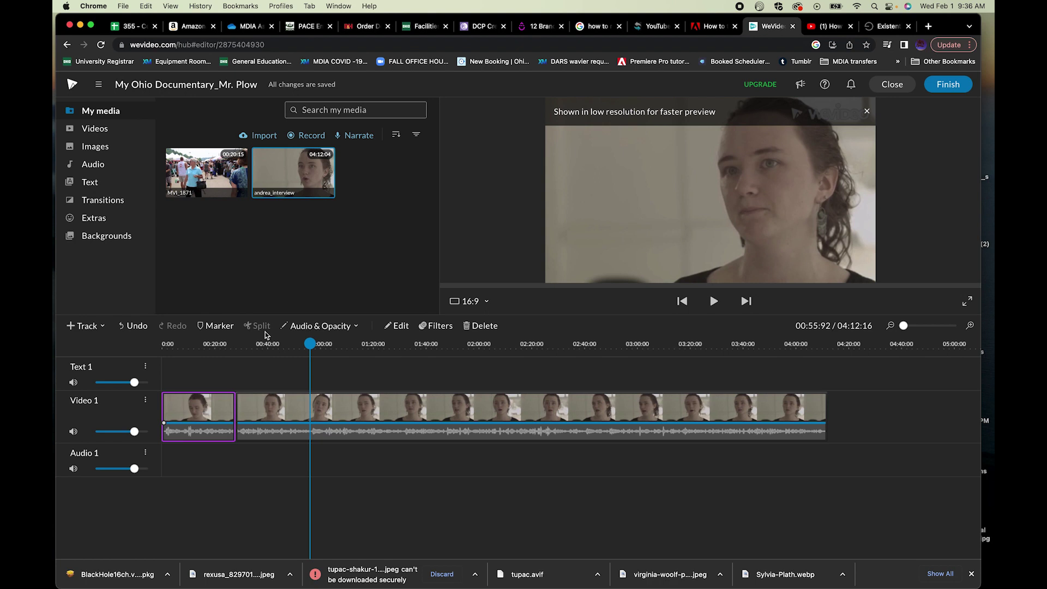
left_click(270, 386)
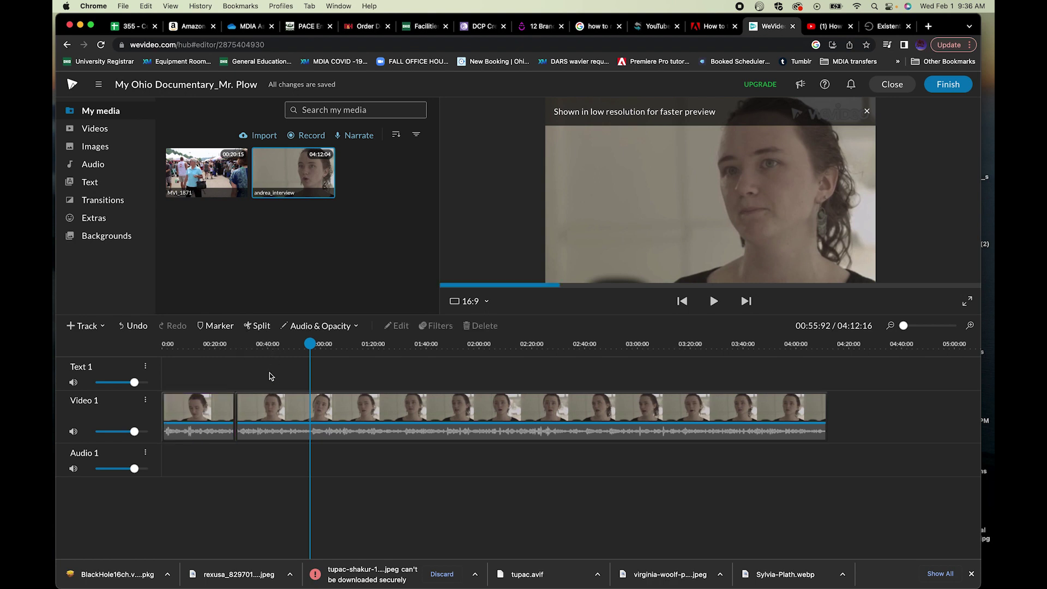
left_click(263, 327)
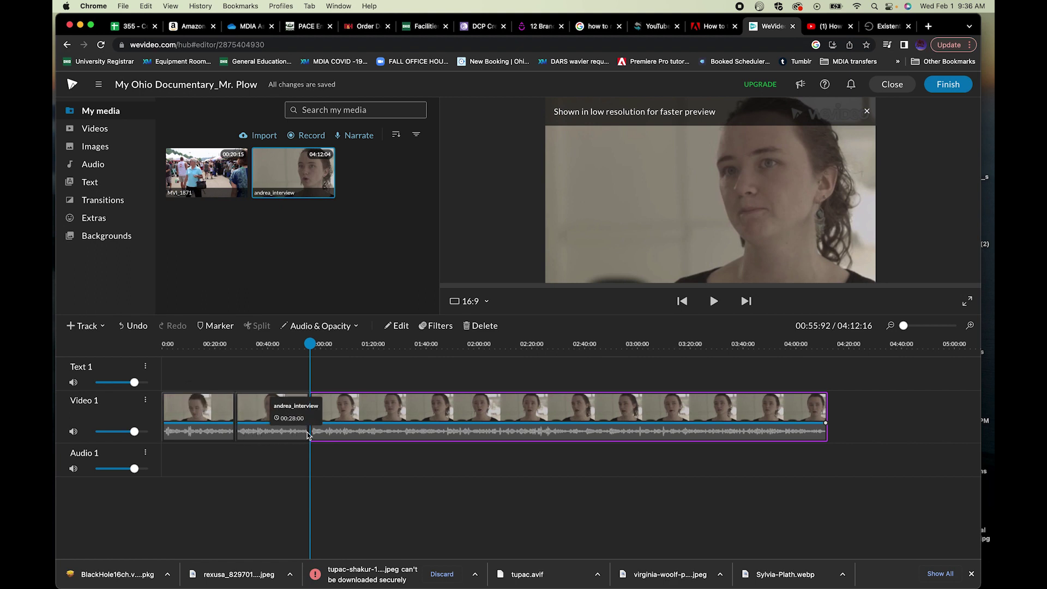
- Delete the second interview section, between 00:27:92 and 00:55:92, from Video 1
left_click(288, 370)
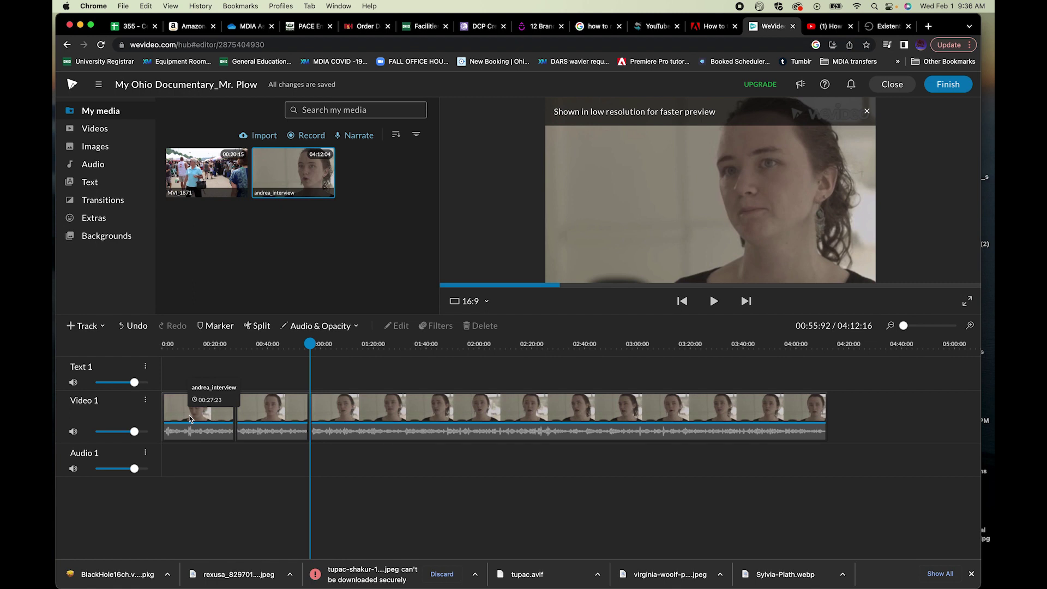
left_click(248, 414)
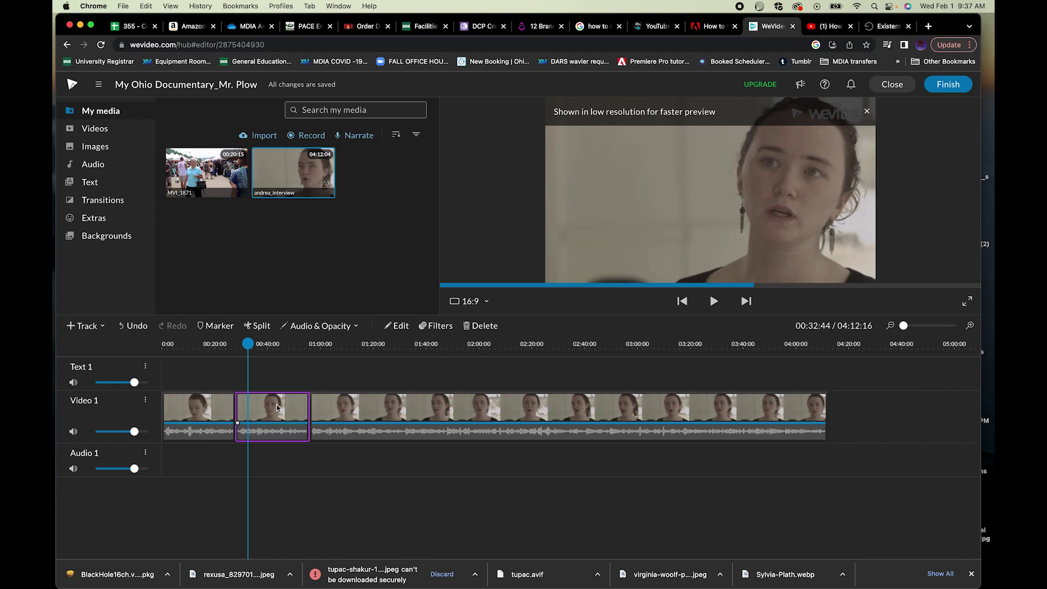
key("Delete")
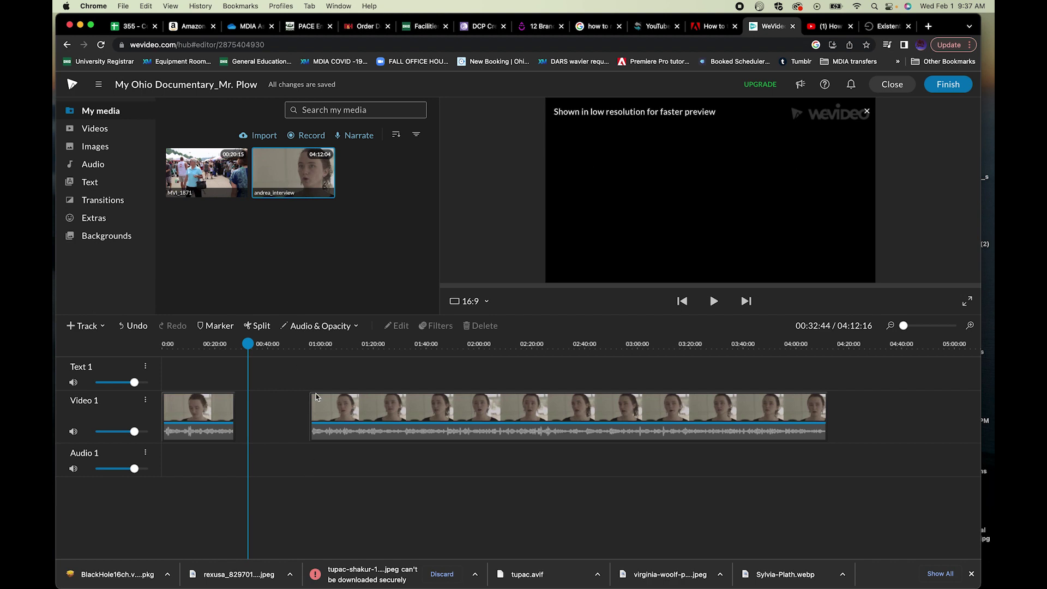
- Play the remaining interview from 00:56:32 and split the clip at about 01:31
left_click(315, 344)
left_click_drag(314, 344, 311, 344)
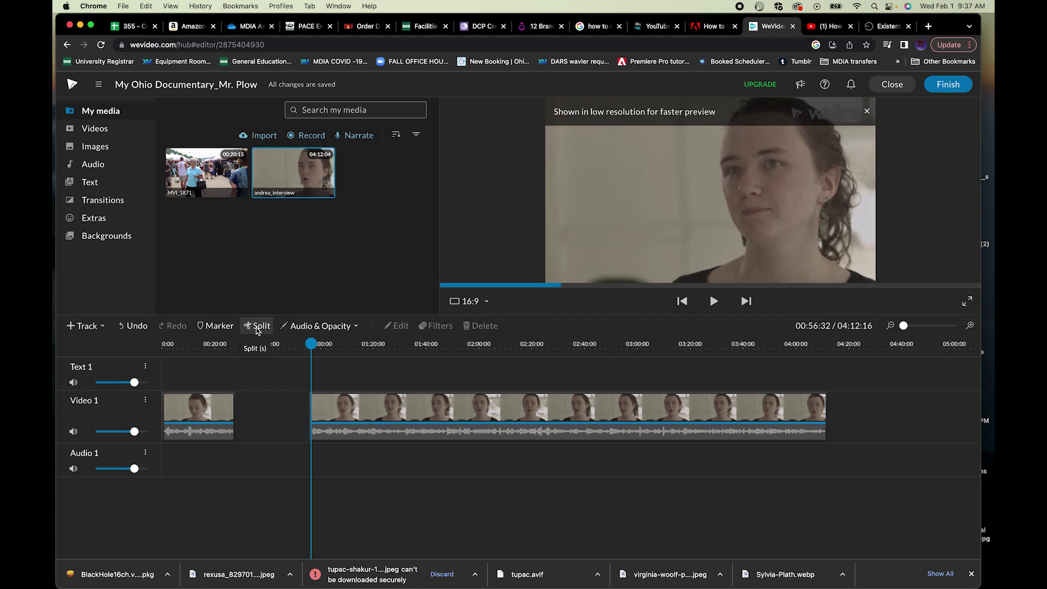
key("space")
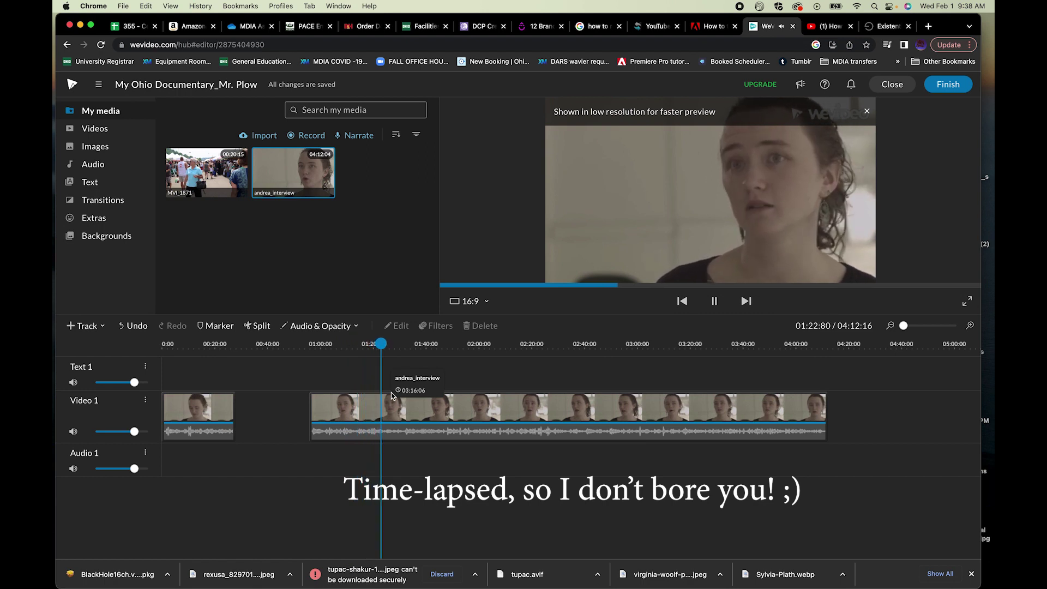
key("s")
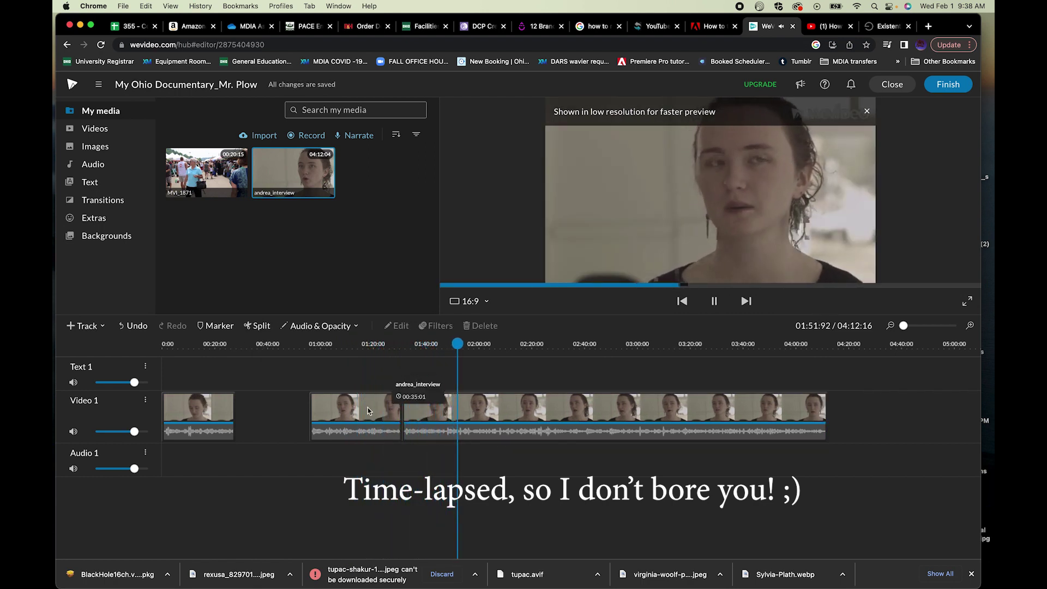
- Try a split of the last interview section at about 02:09, and undo it
left_click(490, 415)
left_click(503, 347)
left_click(491, 406)
left_click(258, 326)
key("space")
key("super+z")
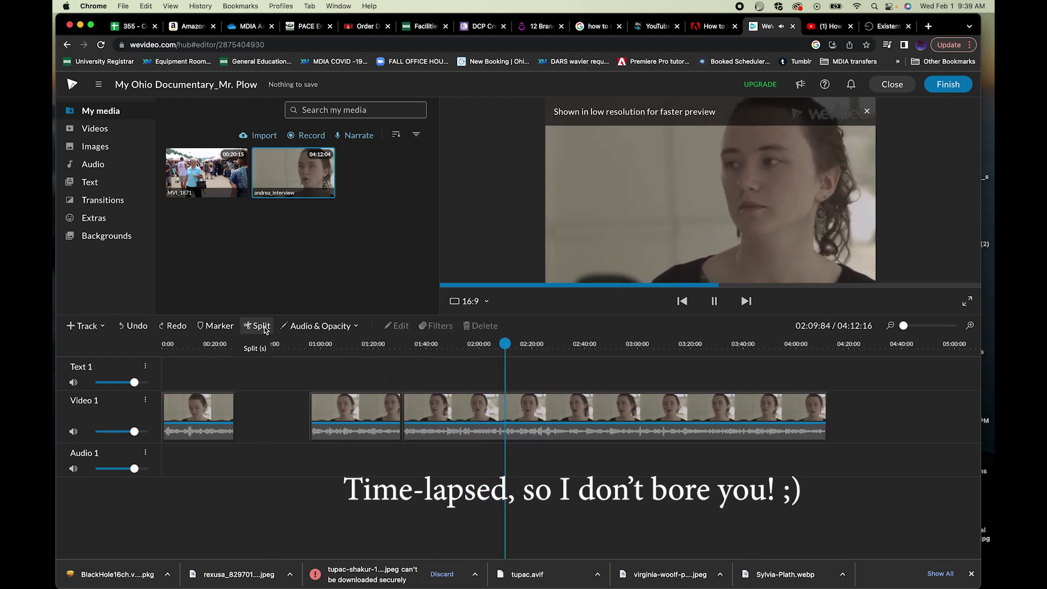
- Delete the interview section between 00:55:92 and about 01:31, and play the rest from about 02:11
left_click(349, 407)
key("Delete")
left_click(509, 345)
key("space")
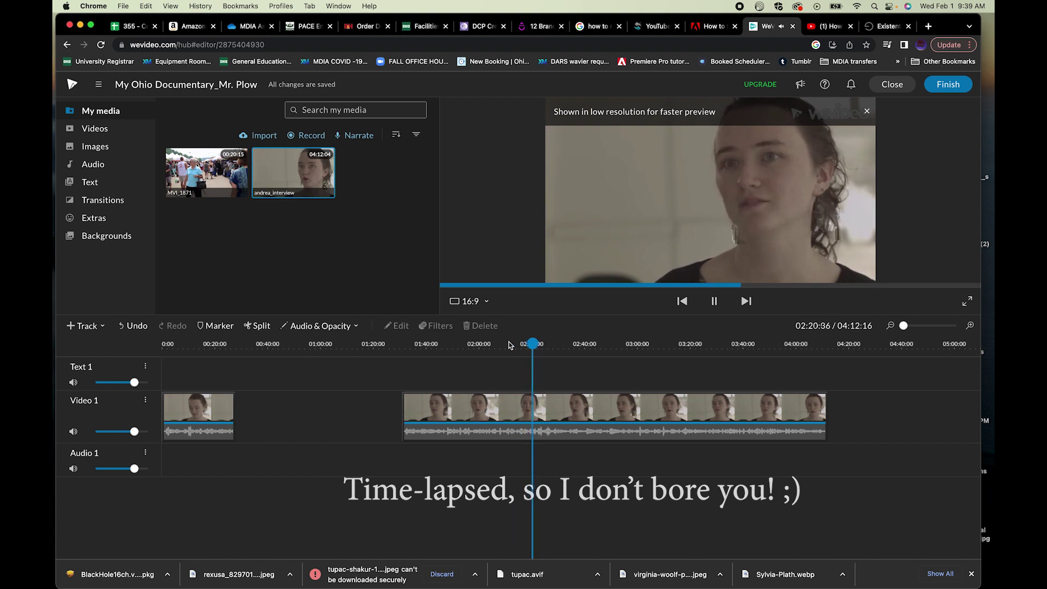
- Replay the passage from about 02:04 and split the last interview section at about 02:09 and 02:24
left_click(493, 344)
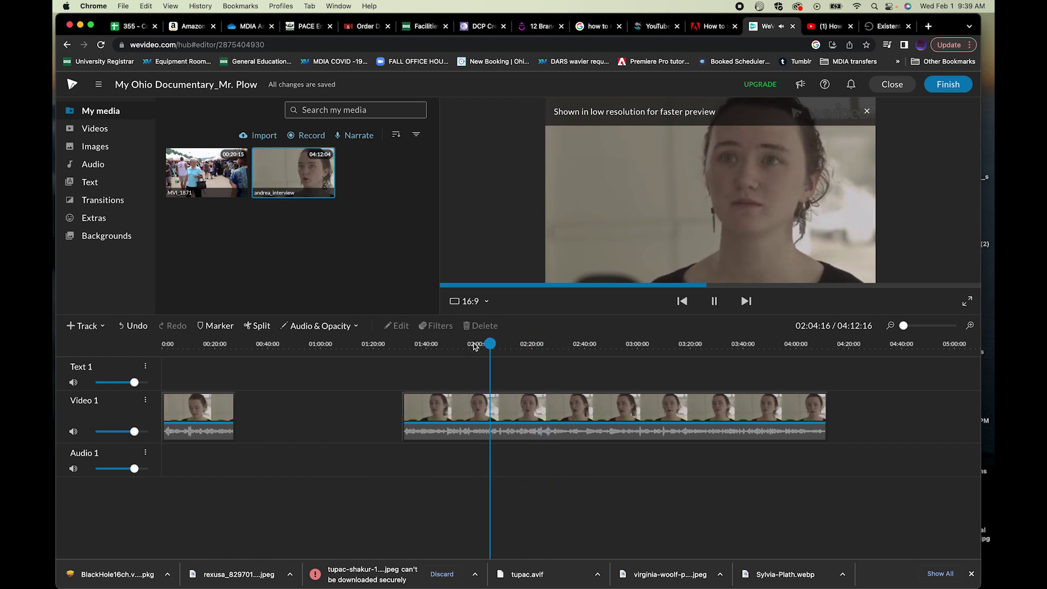
left_click(257, 325)
left_click(570, 344)
left_click_drag(570, 344, 542, 344)
left_click(264, 326)
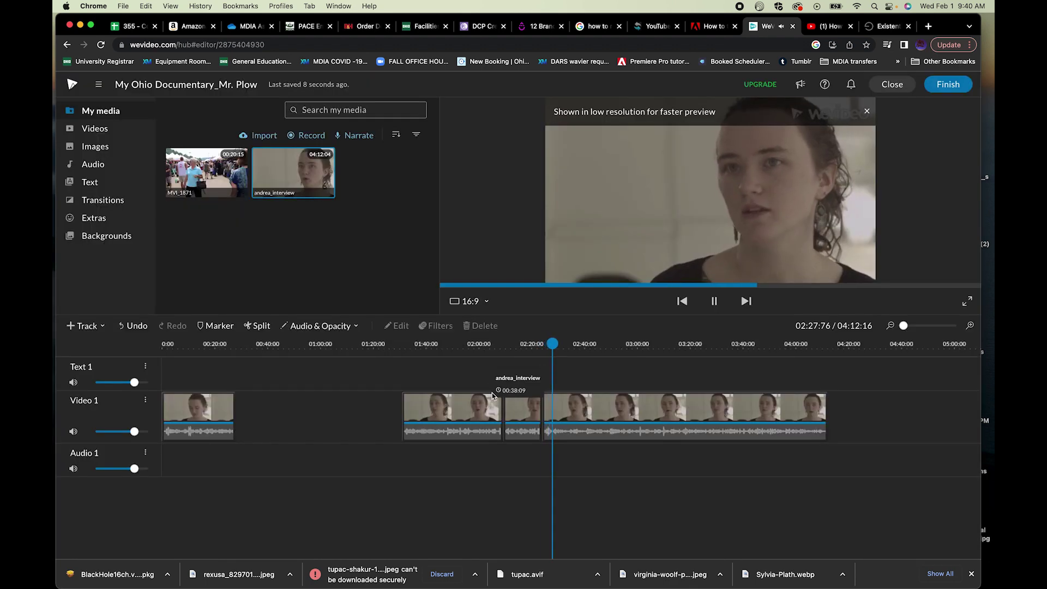
- Split the last interview section at about 02:40 and delete the two pieces between about 02:09 and that cut
left_click(577, 404)
key("s")
left_click_drag(521, 378, 560, 424)
key("Delete")
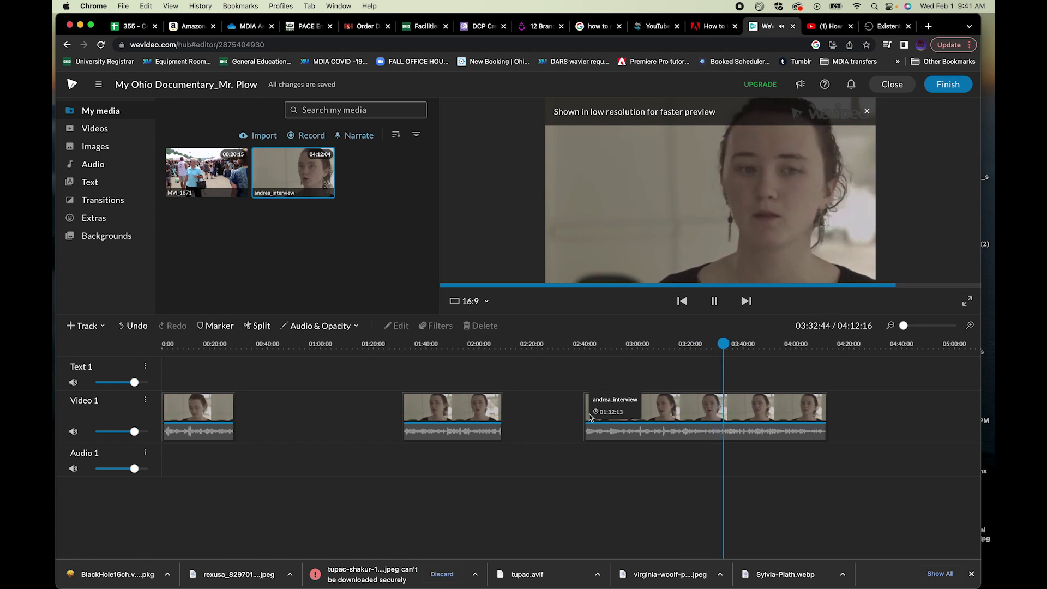
- Review the last interview section around 03:37 and split it there
left_click(734, 351)
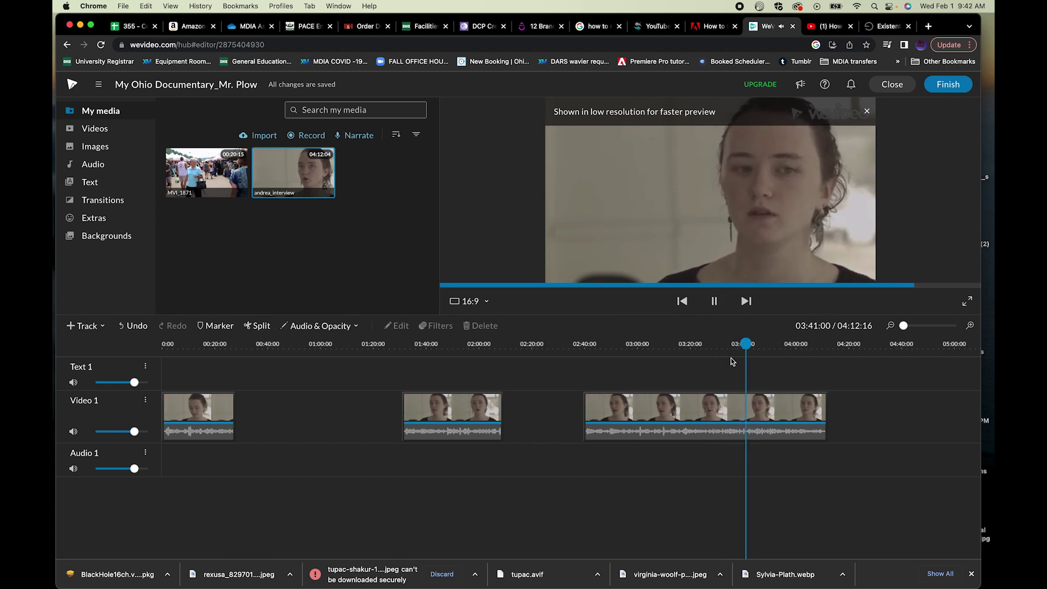
left_click(257, 325)
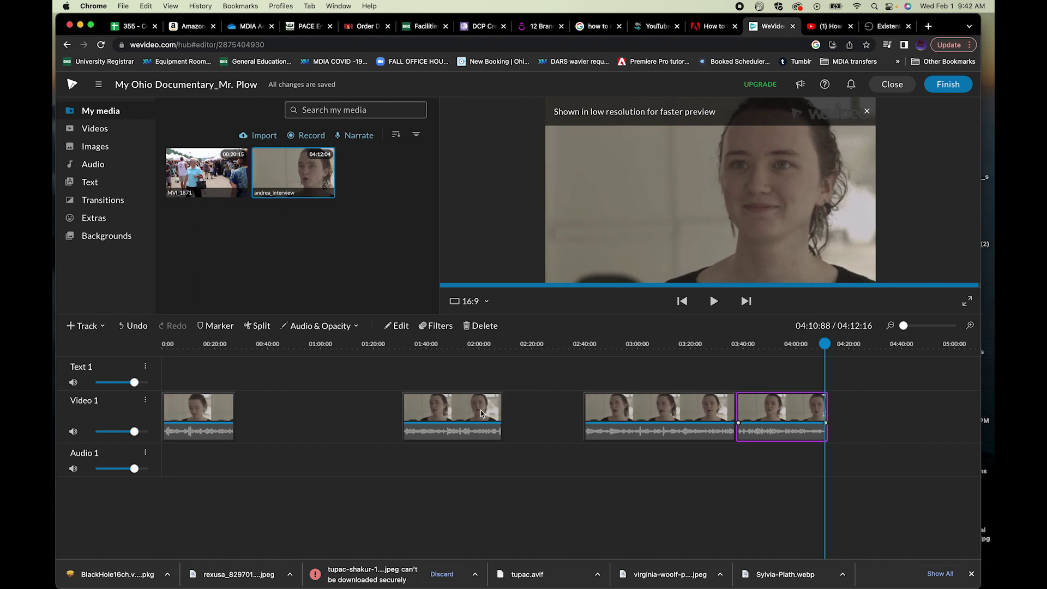
- Move the last three interview sections earlier on Video 1 with small gaps between them, and place the playhead at 02:32:88
left_click_drag(448, 409, 294, 398)
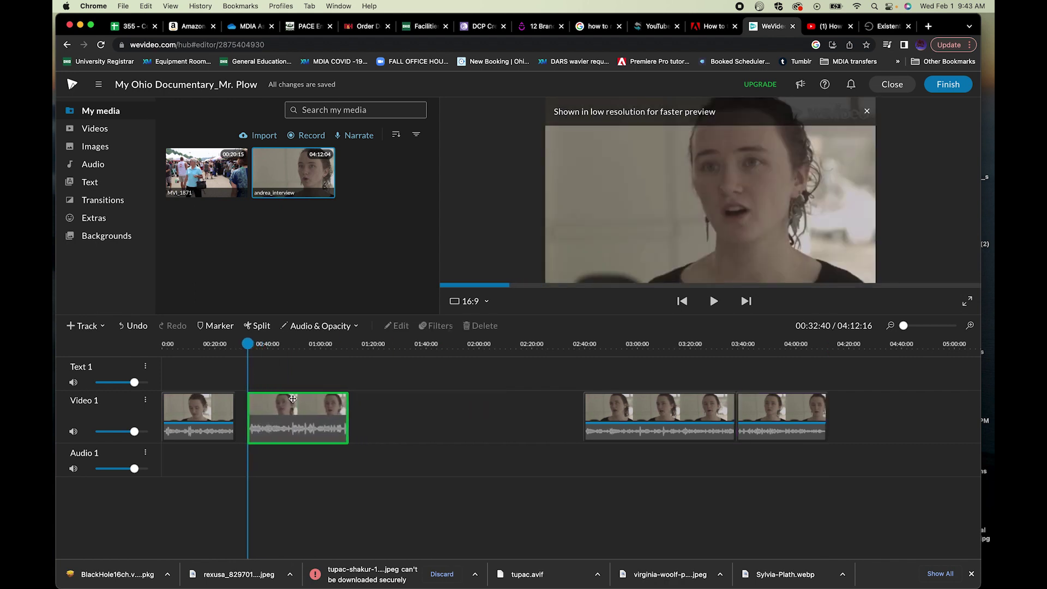
left_click(659, 410)
left_click_drag(659, 410, 431, 403)
left_click(790, 407)
left_click_drag(790, 408, 573, 399)
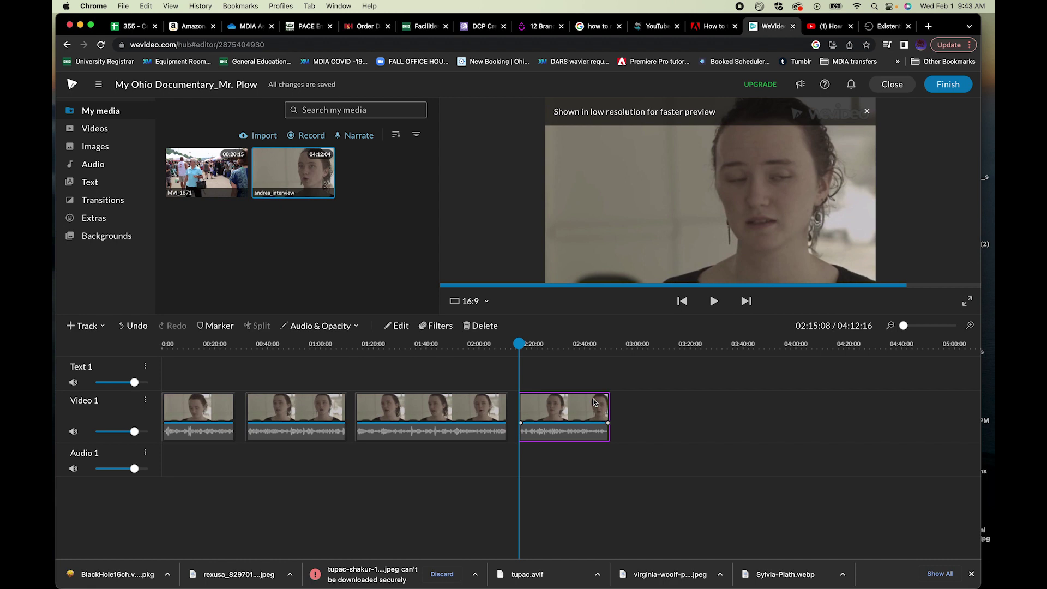
left_click(566, 344)
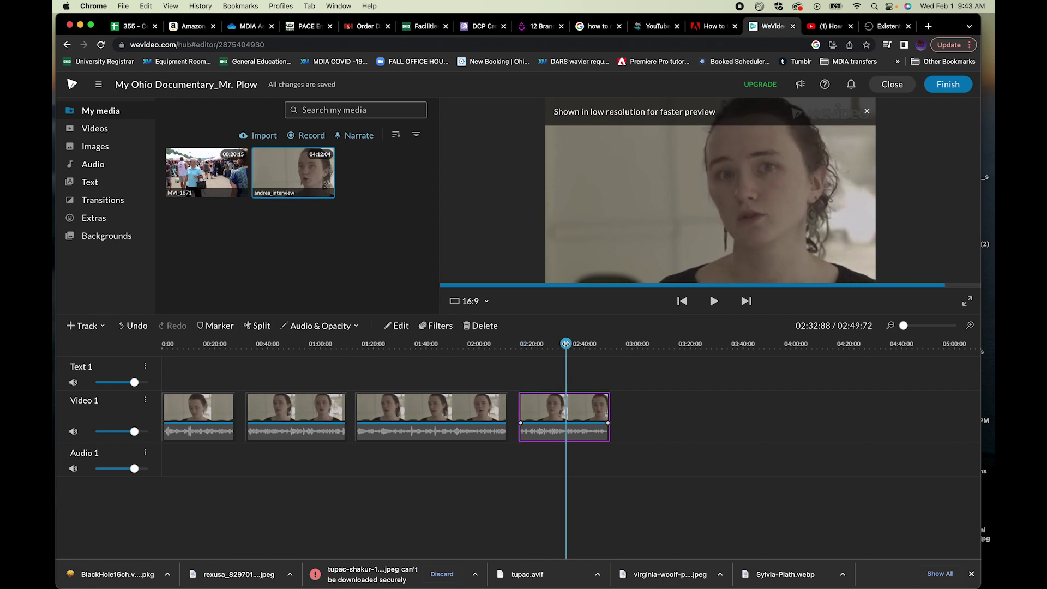